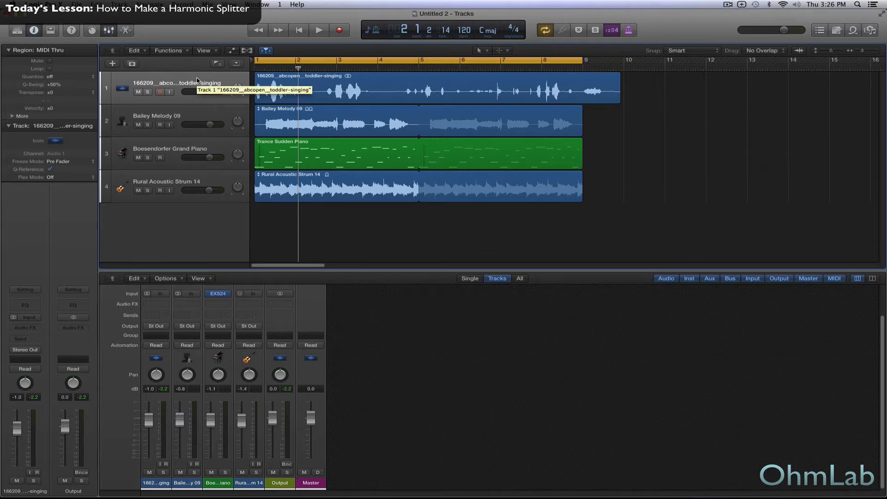
# Step: Solo the toddler-singing track, play it back on its own, and turn its solo off again
pyautogui.click(148, 91)
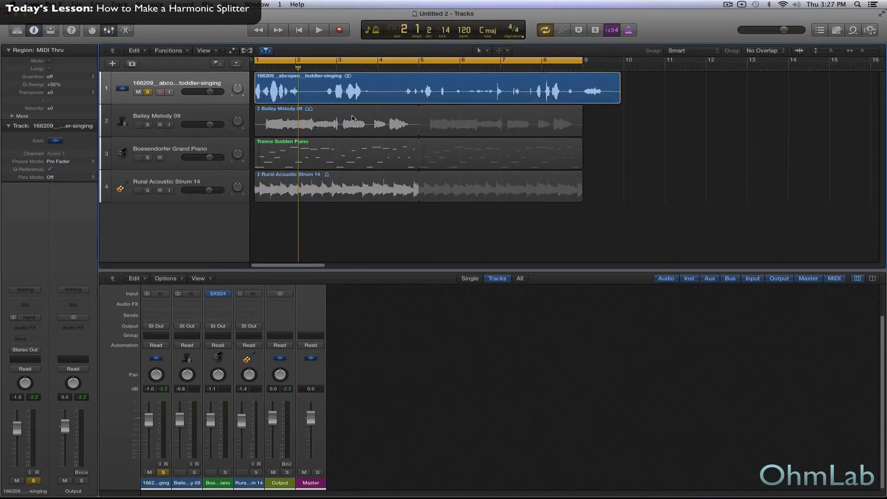
pyautogui.press('space')
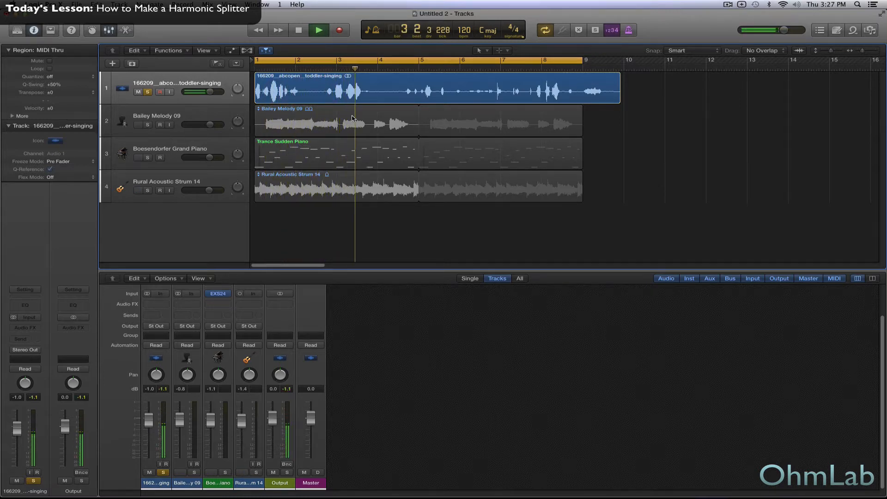
pyautogui.press('space')
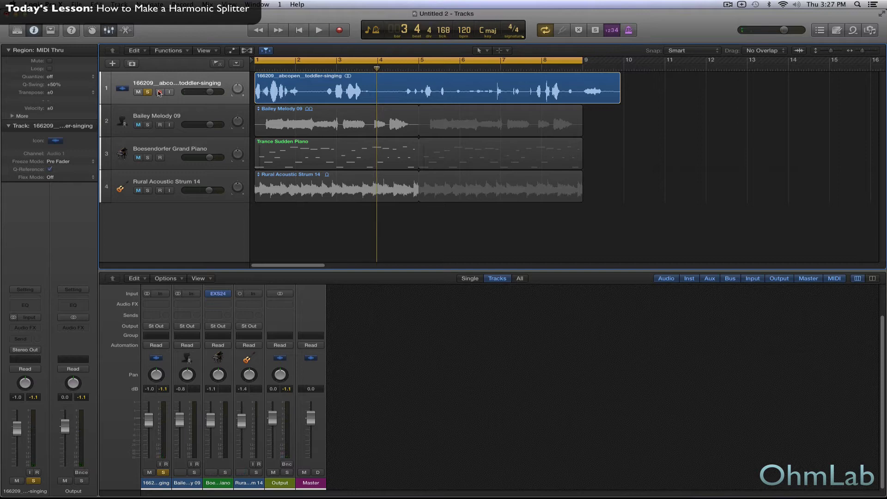
pyautogui.click(148, 92)
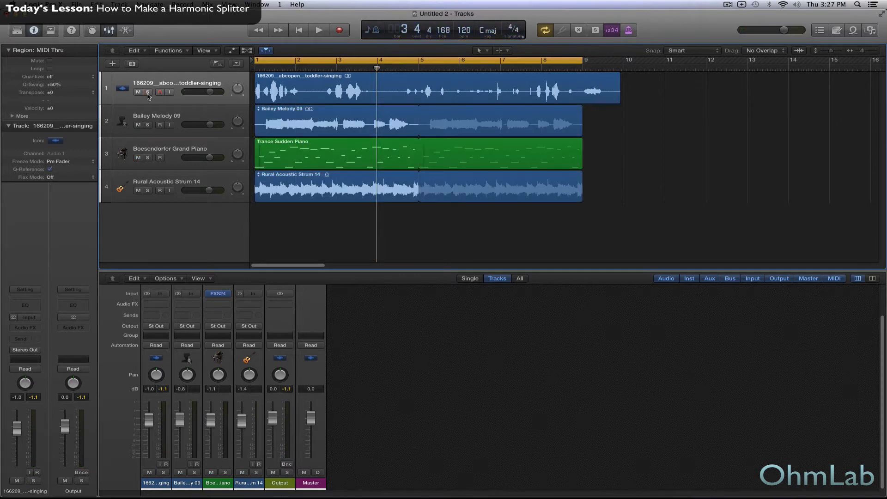
# Step: Solo the Bailey Melody 09 track, play it back on its own, and turn its solo off again
pyautogui.click(148, 124)
pyautogui.press('space')
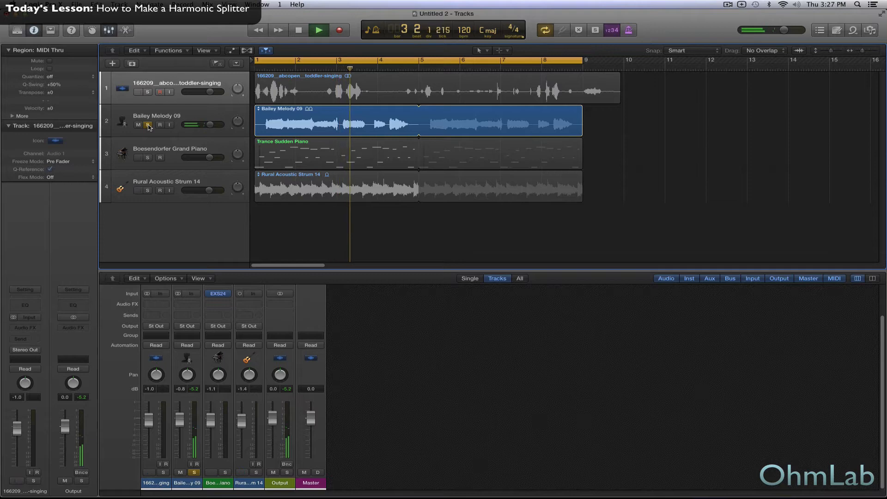
pyautogui.press('space')
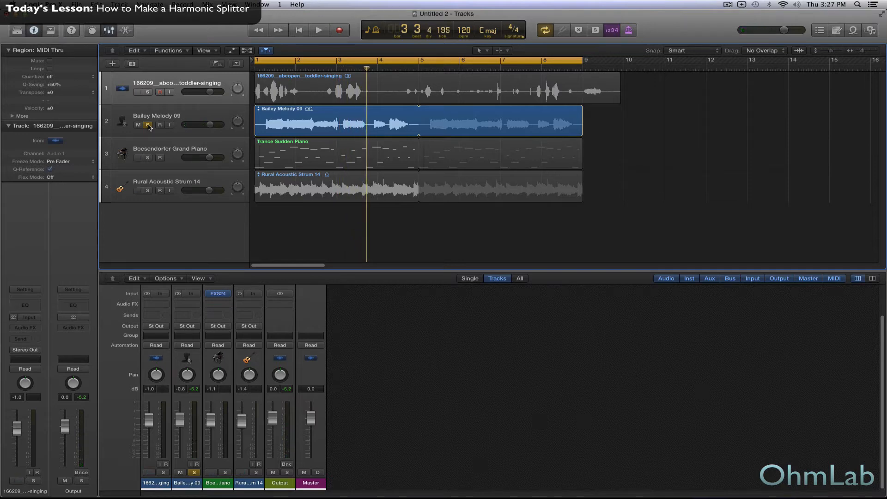
pyautogui.click(148, 125)
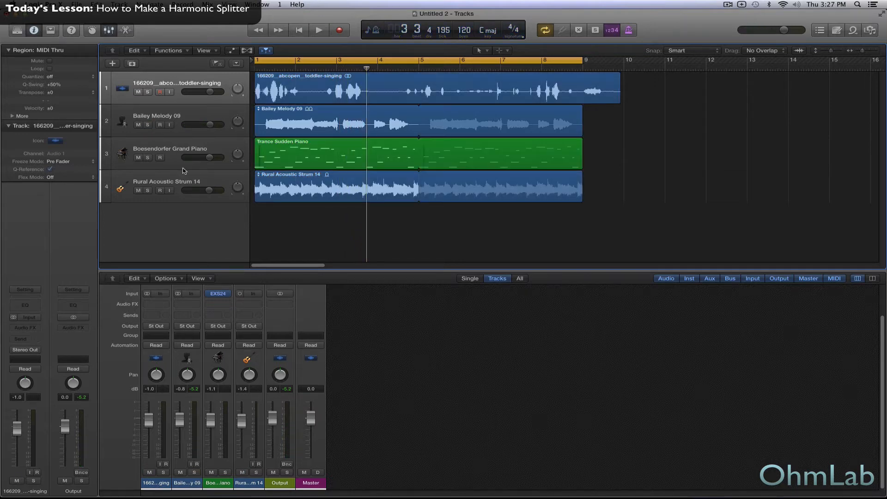
# Step: Solo the Boesendorfer Grand Piano track, play it back on its own, and turn its solo off again
pyautogui.click(162, 167)
pyautogui.click(148, 157)
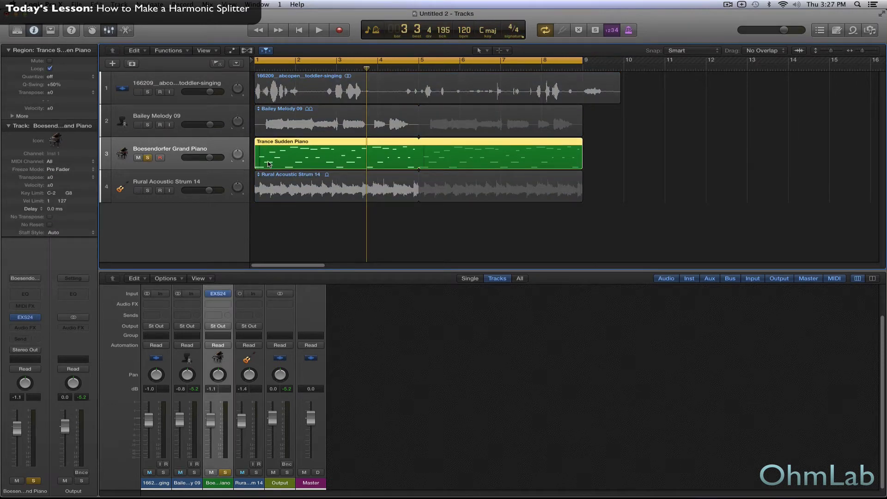
pyautogui.press('space')
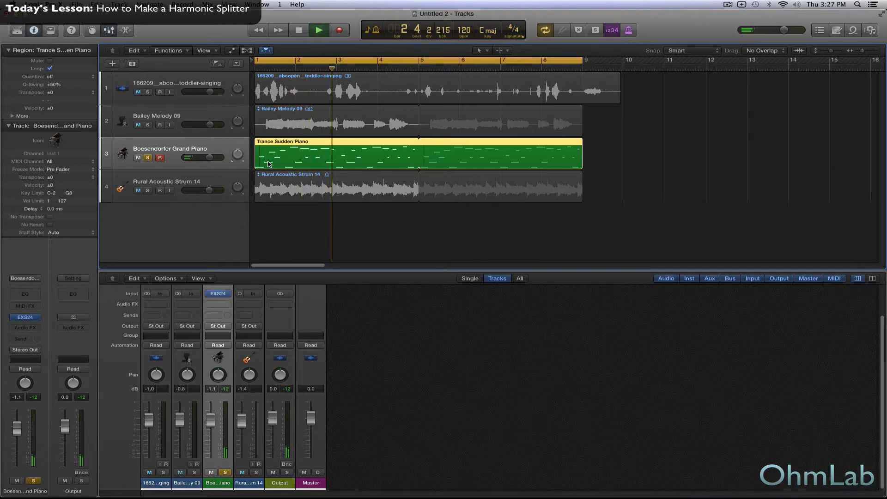
pyautogui.press('space')
pyautogui.click(147, 158)
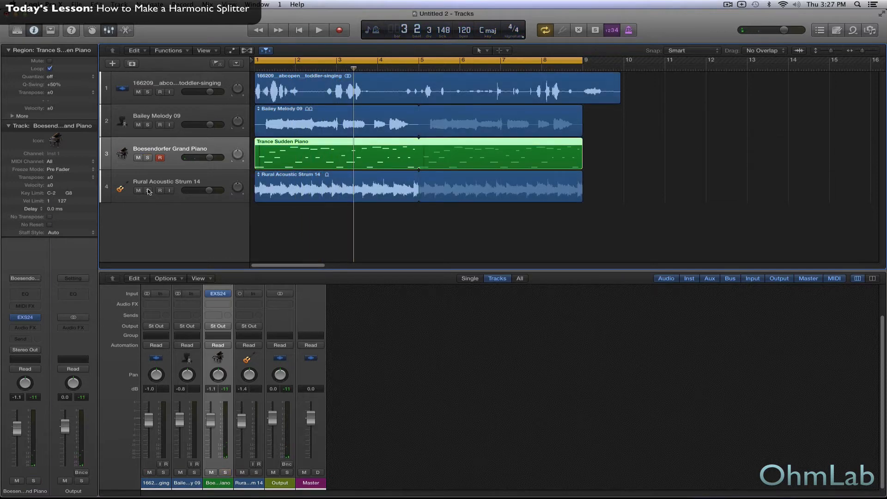
# Step: Solo the Rural Acoustic Strum 14 track and play it back on its own
pyautogui.click(147, 190)
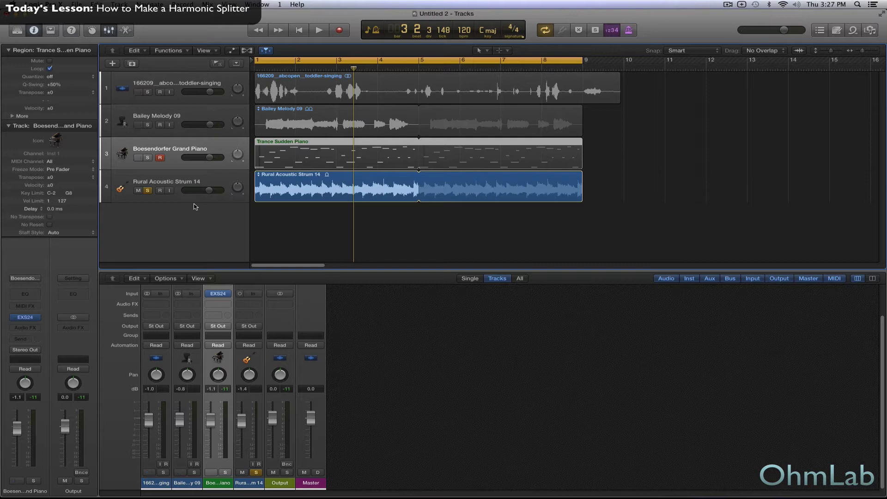
pyautogui.press('space')
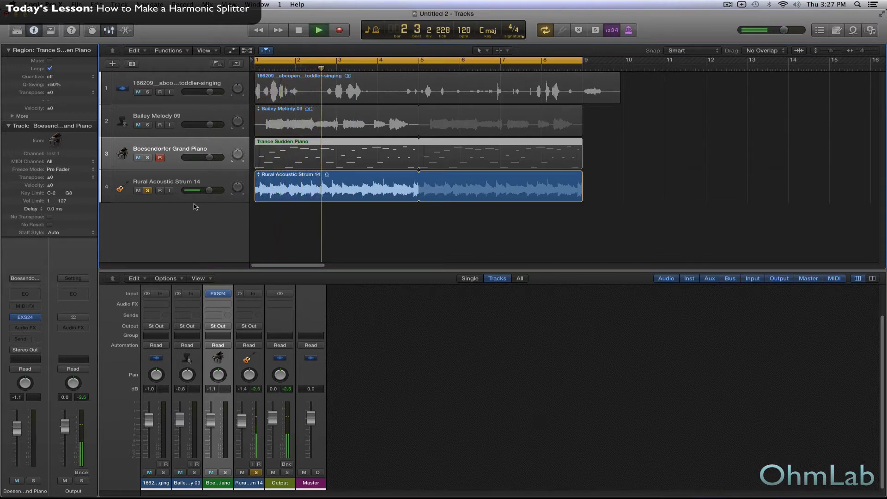
pyautogui.press('space')
# Step: Select the toddler-singing track and solo it alongside the acoustic guitar track
pyautogui.click(182, 115)
pyautogui.click(182, 149)
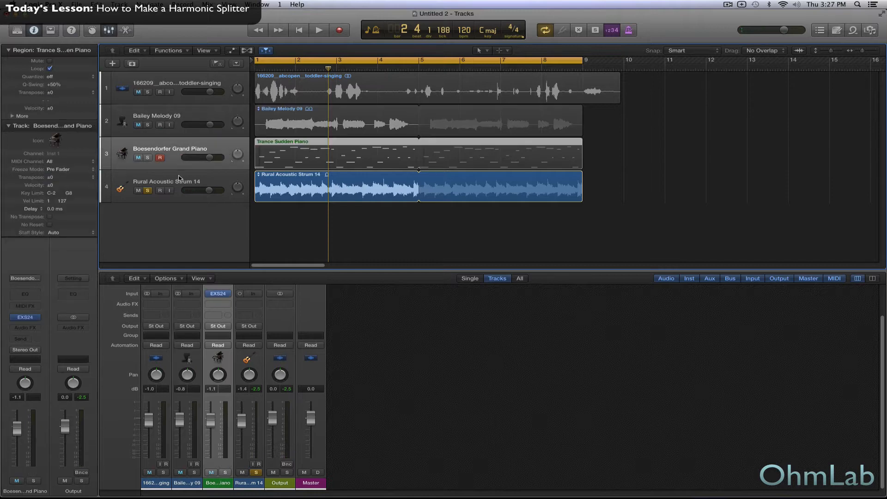
pyautogui.click(179, 180)
pyautogui.click(182, 80)
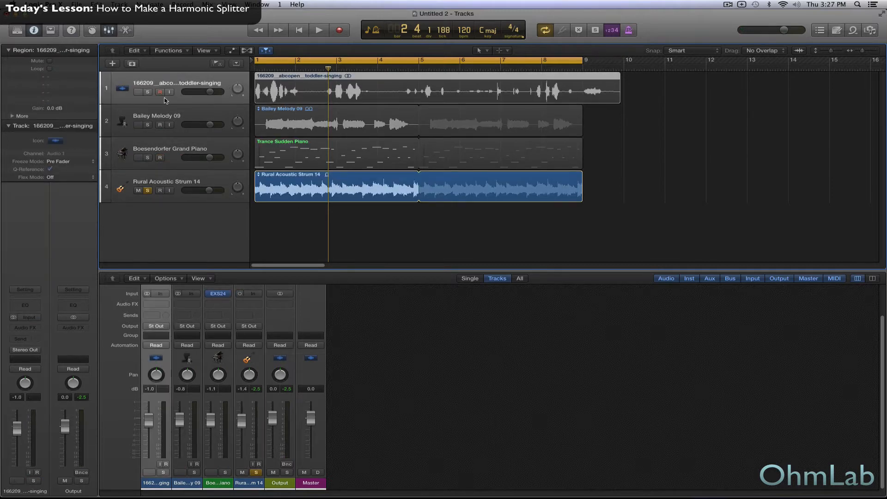
pyautogui.click(148, 92)
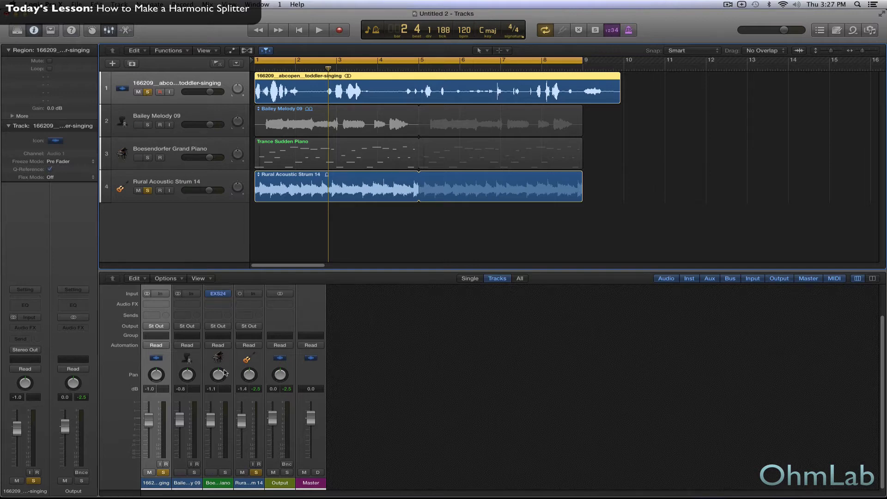
# Step: Add a send to Bus 1 on all four source tracks in the mixer
pyautogui.scroll(3, 226, 372)
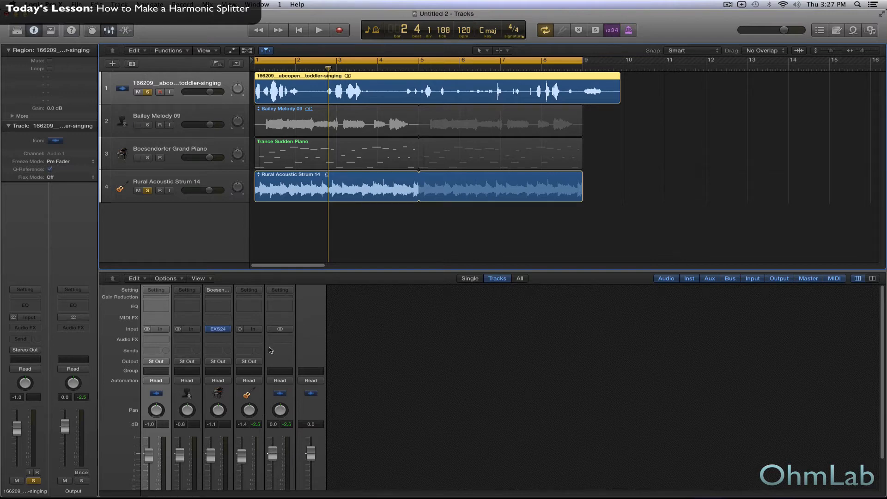
pyautogui.scroll(-3, 258, 348)
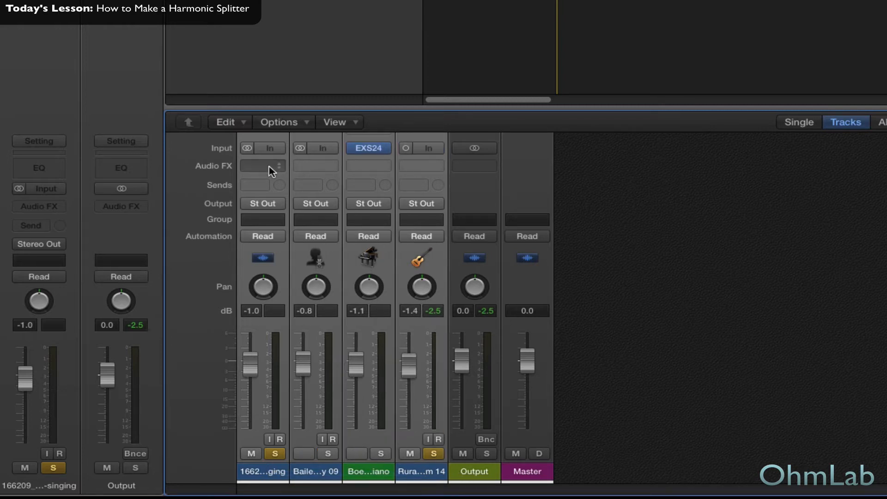
pyautogui.click(264, 186)
pyautogui.moveTo(304, 257)
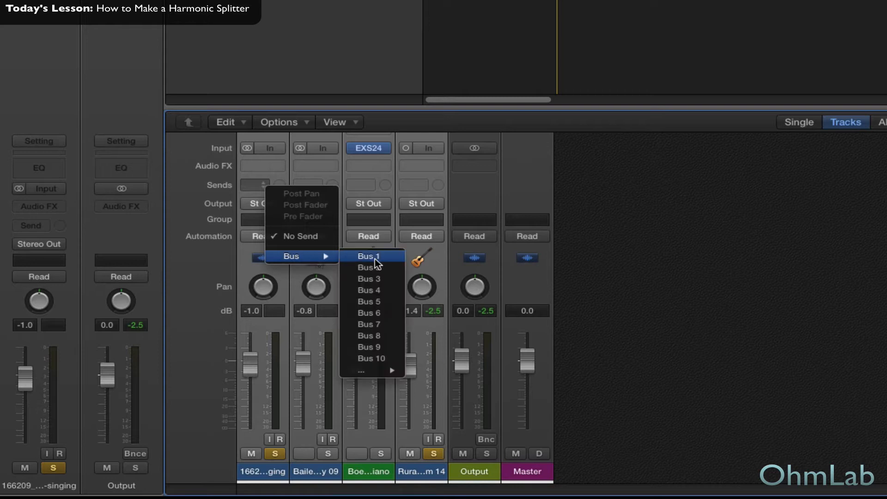
pyautogui.click(375, 259)
# Step: Add a second send to Bus 2 on all four source tracks and set both send levels to unity
pyautogui.click(261, 186)
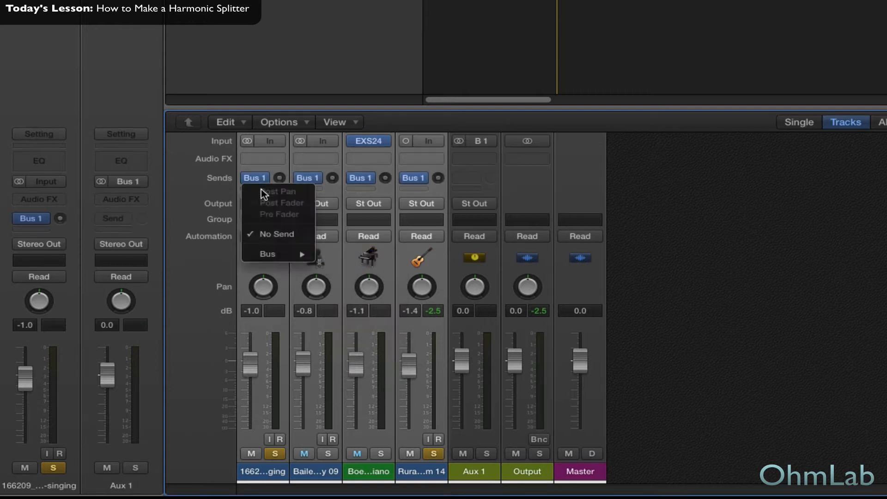
pyautogui.moveTo(293, 253)
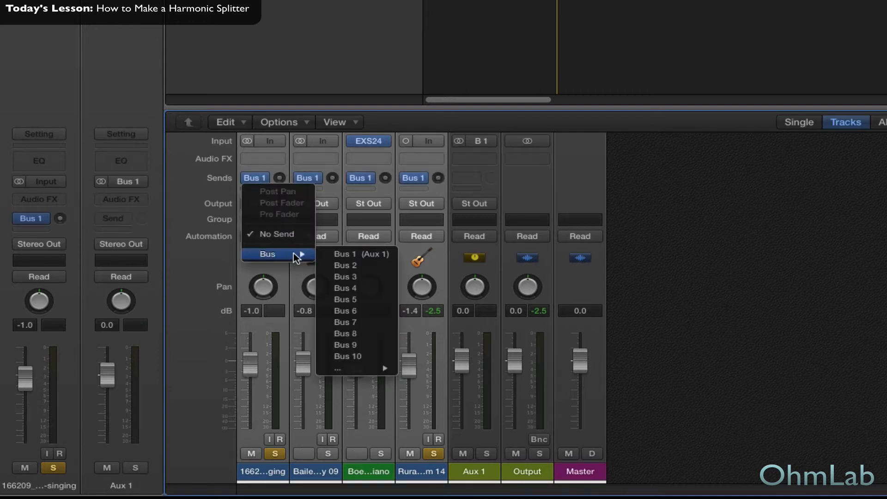
pyautogui.click(356, 266)
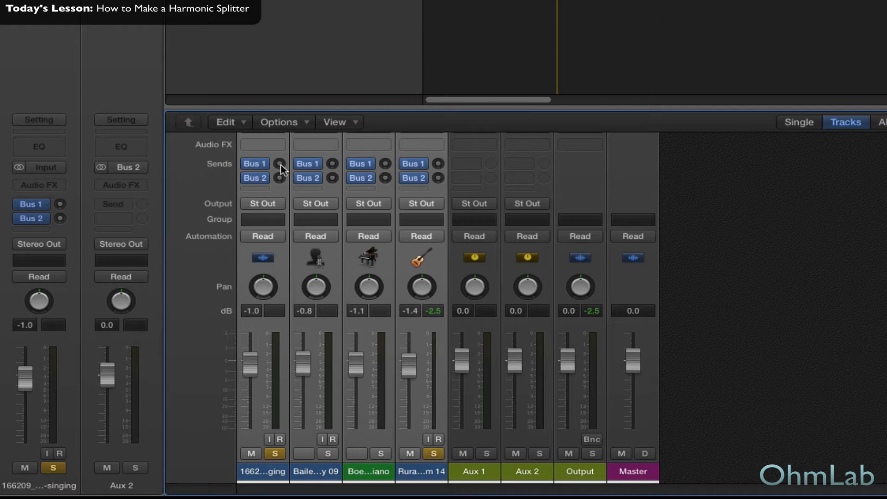
pyautogui.keyDown('alt'); pyautogui.click(280, 164); pyautogui.keyUp('alt')
pyautogui.keyDown('alt'); pyautogui.click(282, 178); pyautogui.keyUp('alt')
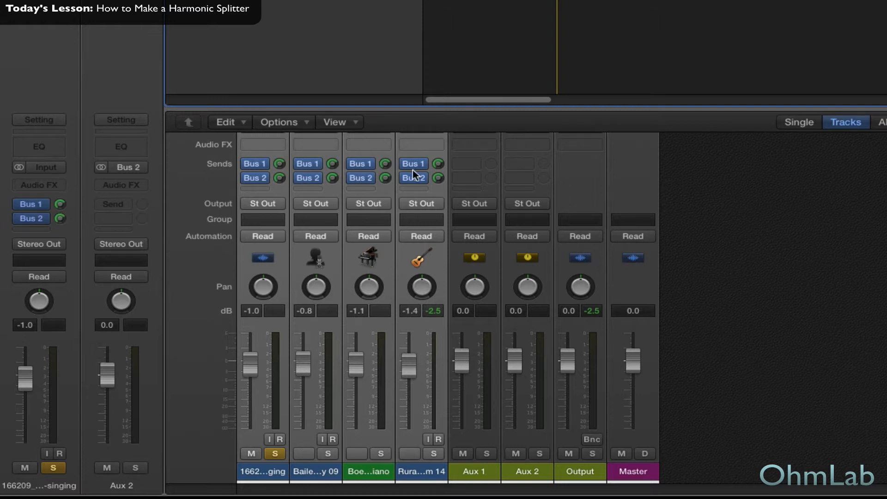
# Step: Route the outputs of both Aux 1 and Aux 2 to Bus 3
pyautogui.click(483, 475)
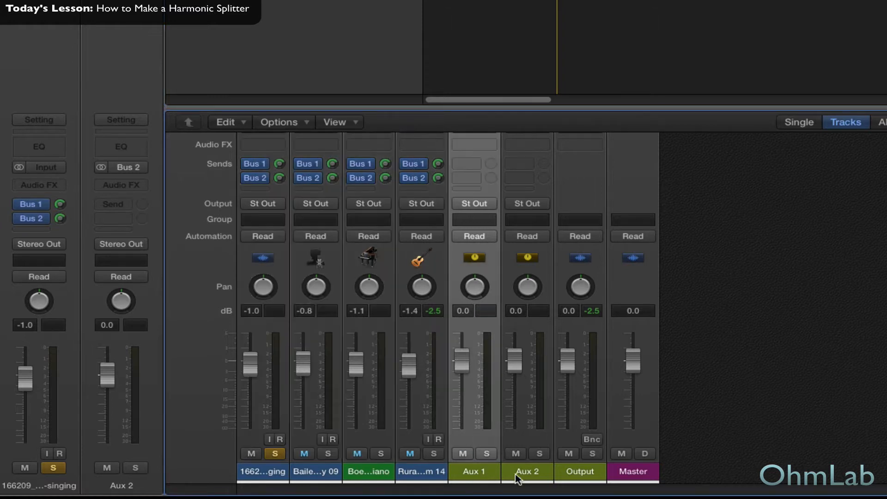
pyautogui.click(531, 475)
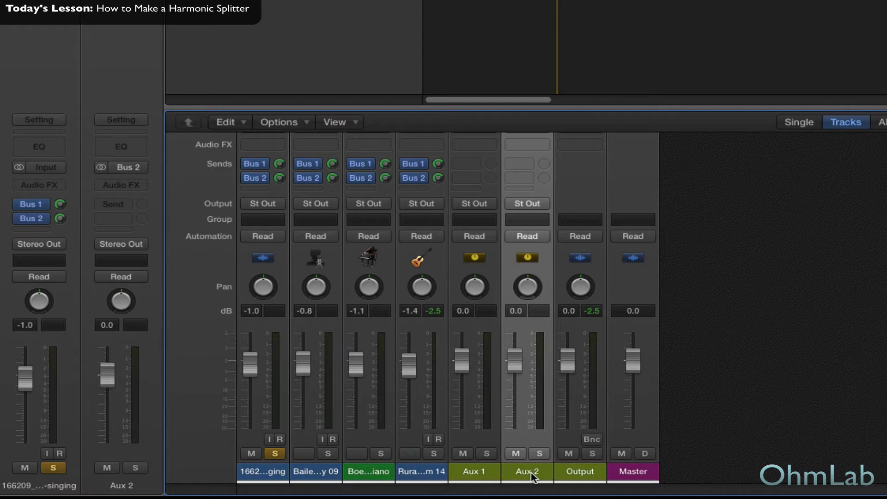
pyautogui.click(479, 471)
pyautogui.keyDown('shift'); pyautogui.click(524, 476); pyautogui.keyUp('shift')
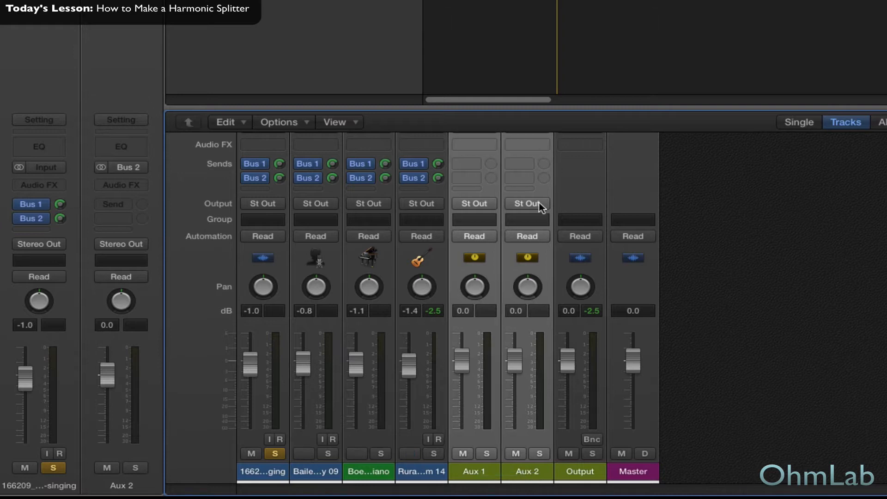
pyautogui.click(485, 204)
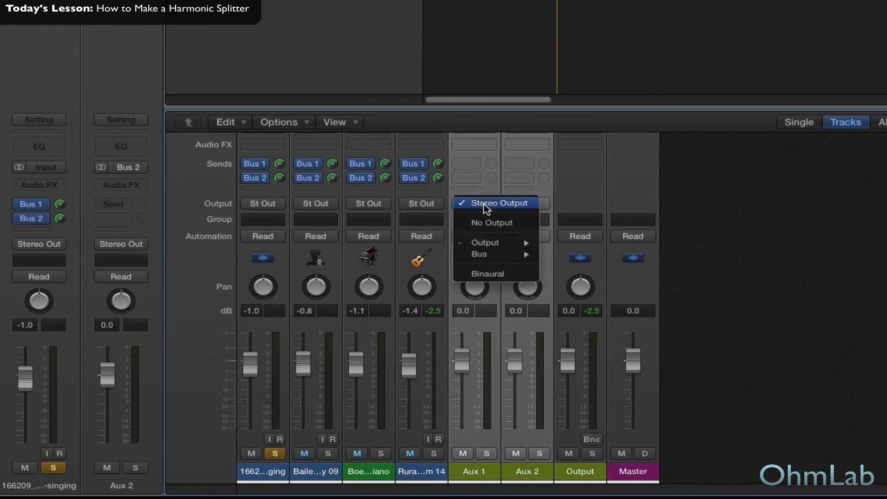
pyautogui.moveTo(502, 258)
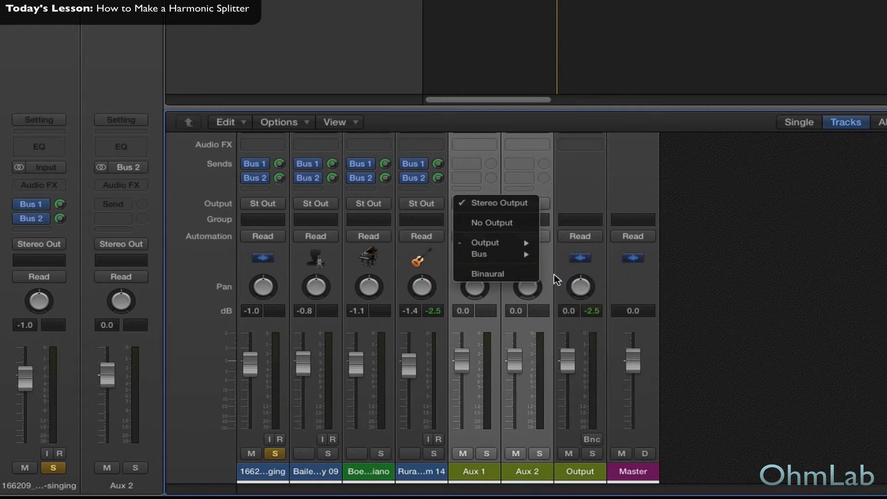
pyautogui.click(586, 277)
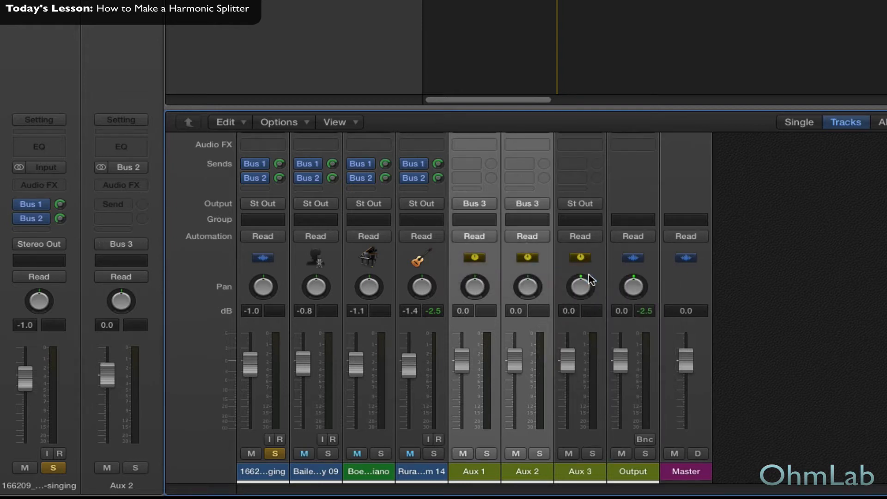
# Step: Select the Aux 3 channel strip and check its input and output routing
pyautogui.click(586, 473)
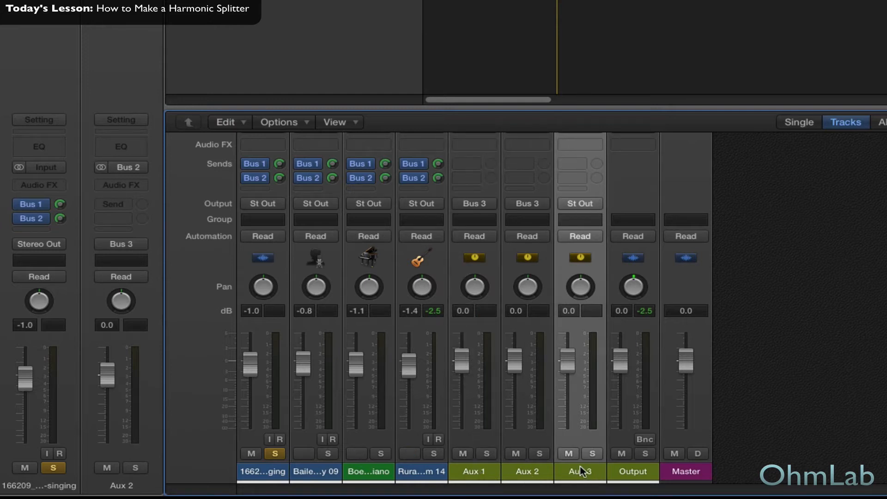
pyautogui.scroll(3, 582, 470)
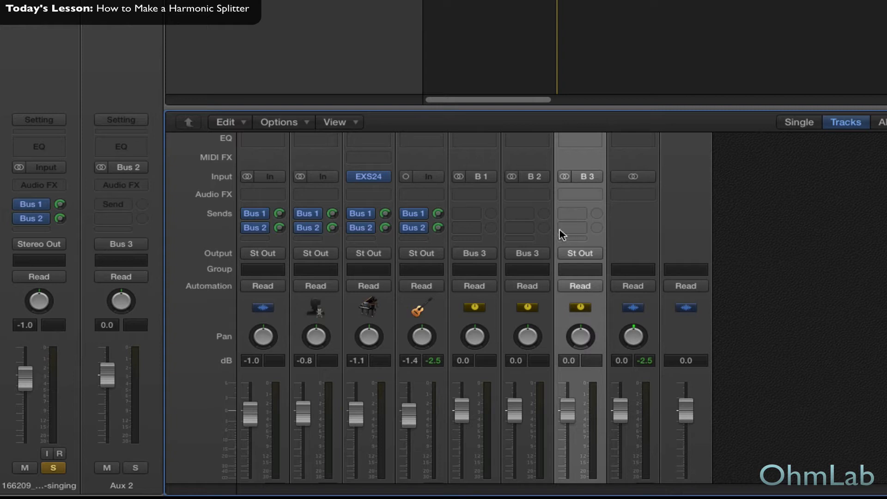
pyautogui.scroll(-3, 553, 241)
# Step: Insert the Pitch Shifter plug-in from the Pitch effects on Aux 1
pyautogui.click(482, 476)
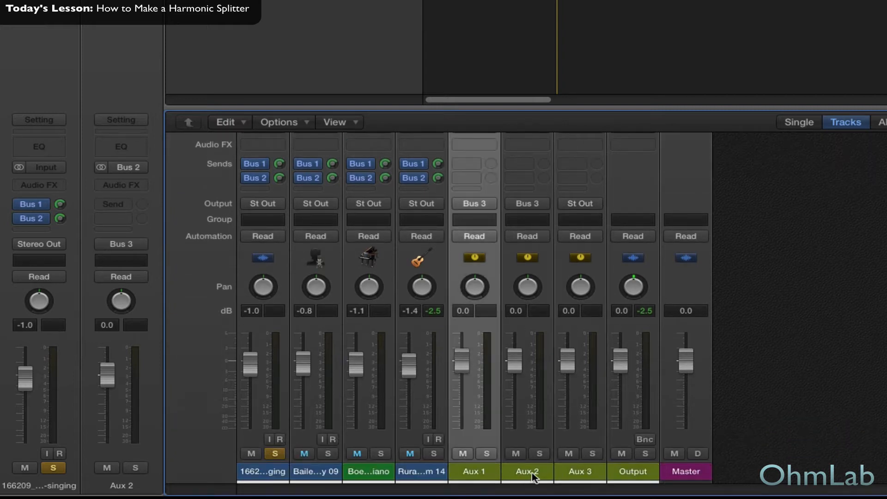
pyautogui.click(535, 475)
pyautogui.scroll(5, 481, 441)
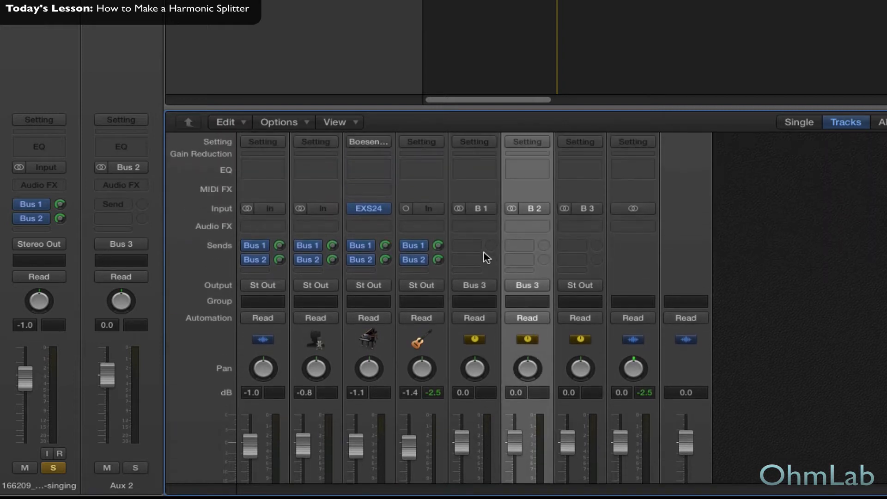
pyautogui.click(484, 228)
pyautogui.moveTo(510, 348)
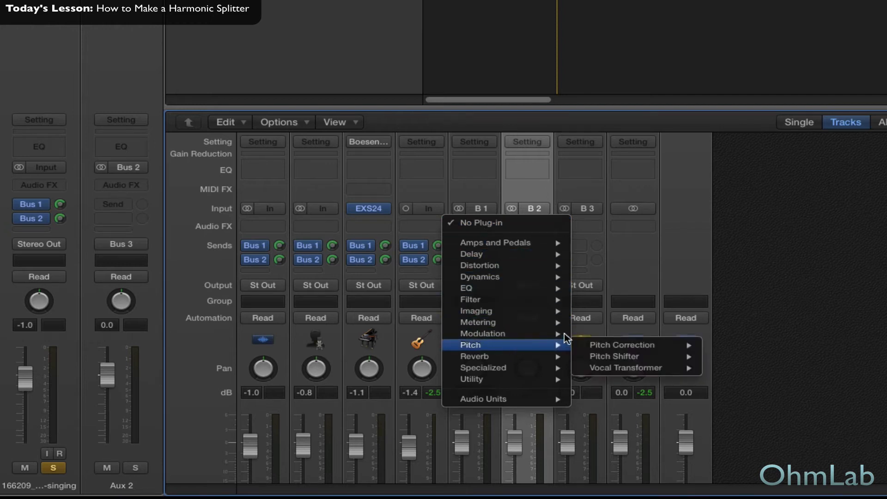
pyautogui.moveTo(645, 355)
pyautogui.click(731, 358)
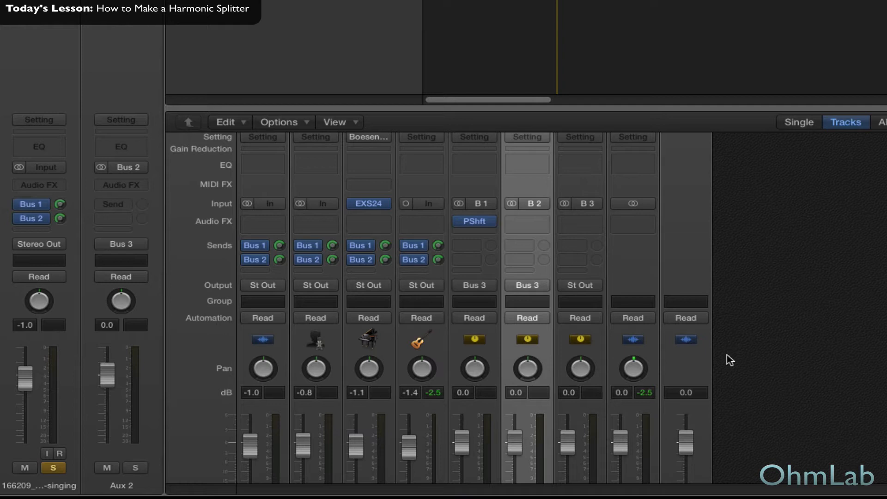
# Step: Insert the Pitch Shifter plug-in from the Pitch effects on Aux 2
pyautogui.click(541, 224)
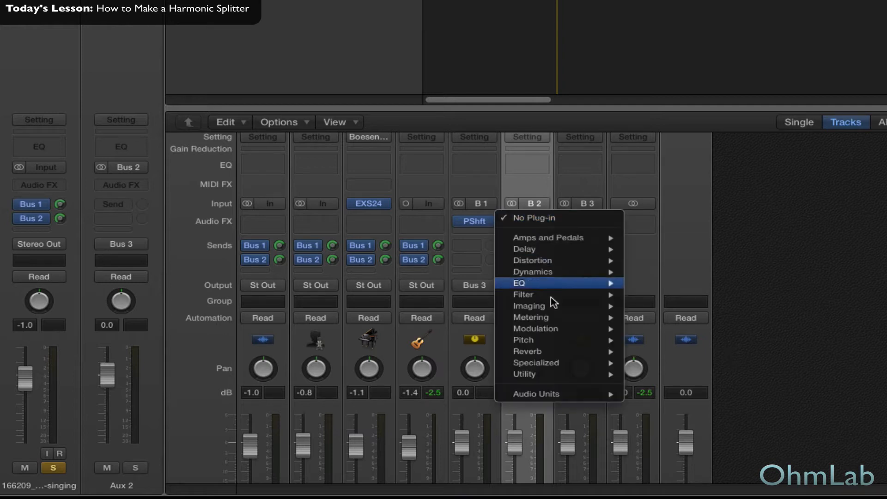
pyautogui.moveTo(560, 340)
pyautogui.moveTo(700, 351)
pyautogui.click(767, 352)
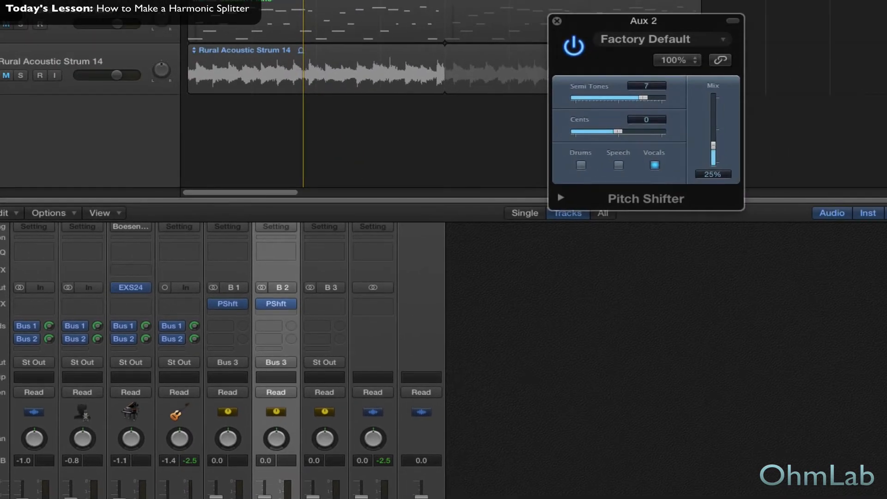
# Step: Place the Aux 1 and Aux 2 Pitch Shifter windows side by side and expand the extended parameters in both
pyautogui.moveTo(323, 1); pyautogui.dragTo(439, 20)
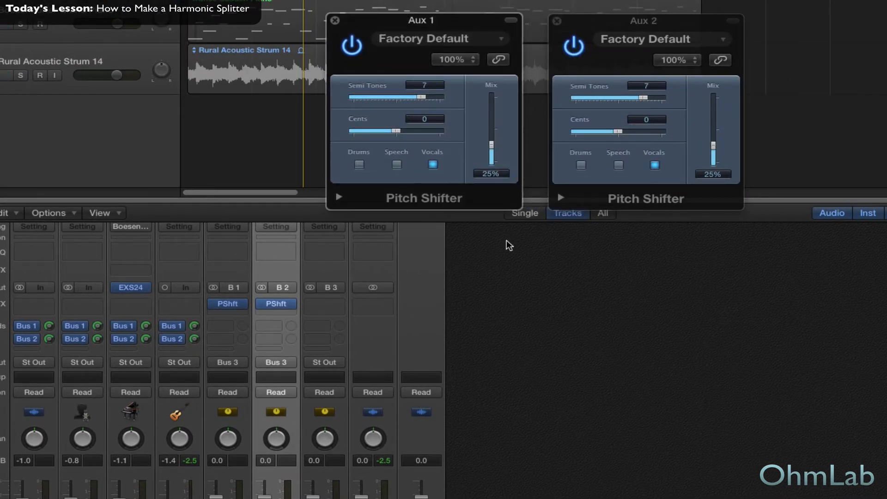
pyautogui.click(340, 198)
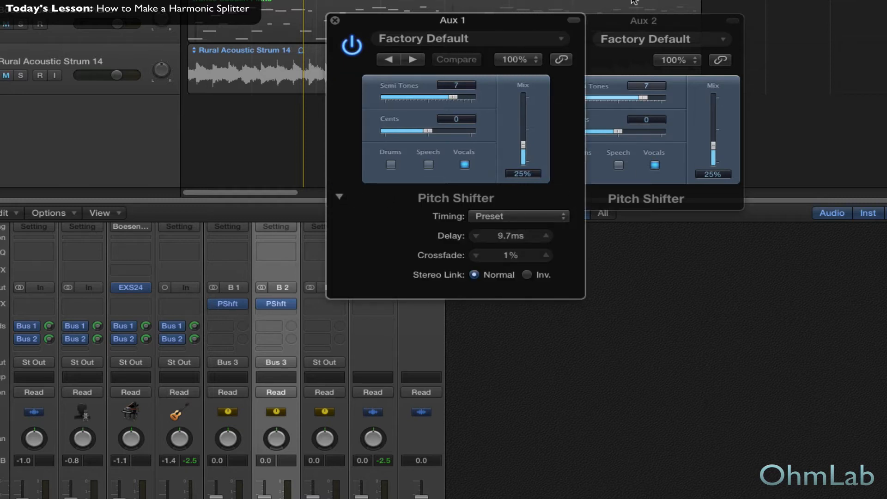
pyautogui.click(639, 19)
pyautogui.click(560, 197)
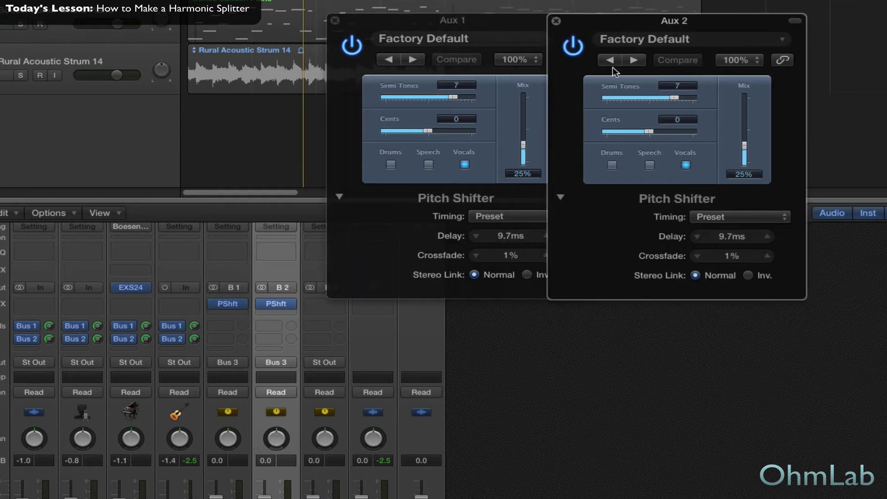
pyautogui.moveTo(590, 18); pyautogui.dragTo(642, 19)
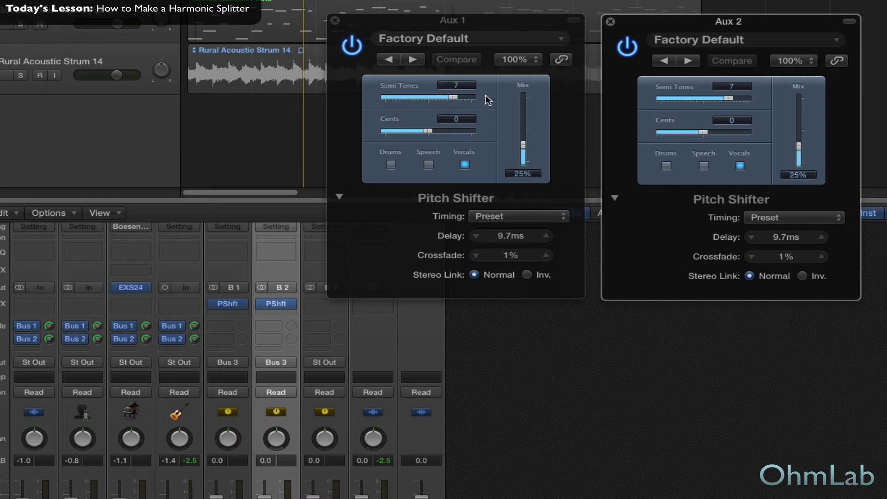
# Step: Set Semi Tones to 0 in the Pitch Shifters of both Aux 1 and Aux 2
pyautogui.moveTo(449, 95); pyautogui.dragTo(429, 96)
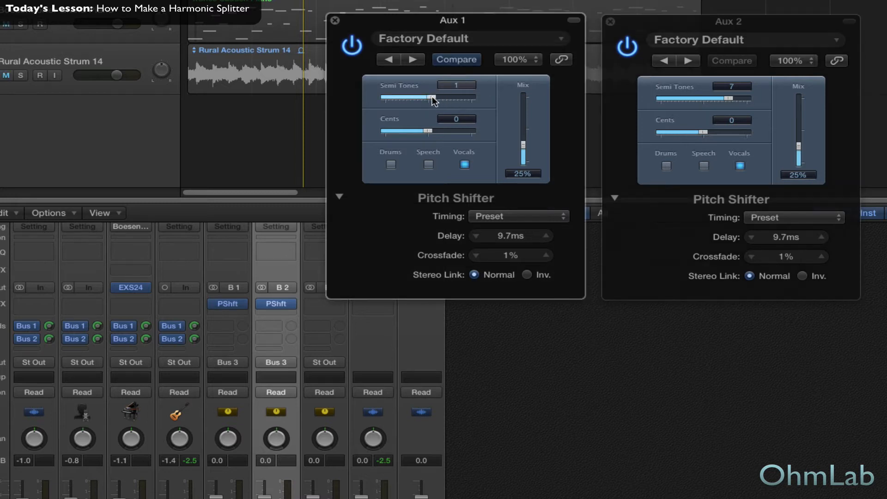
pyautogui.click(725, 96)
pyautogui.moveTo(727, 99); pyautogui.dragTo(701, 99)
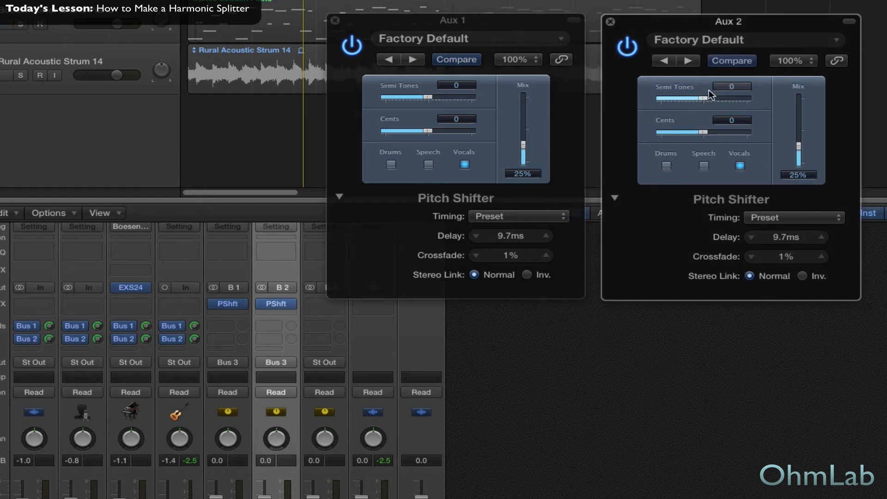
pyautogui.doubleClick(459, 85)
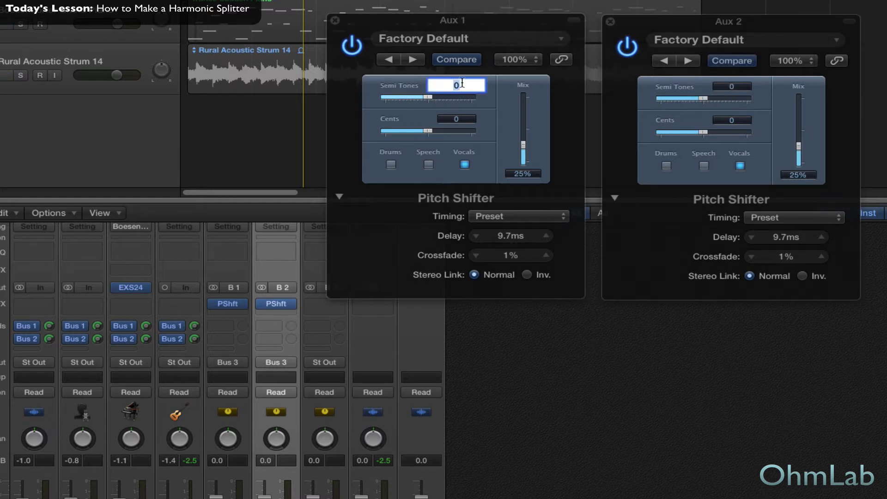
pyautogui.press('Return')
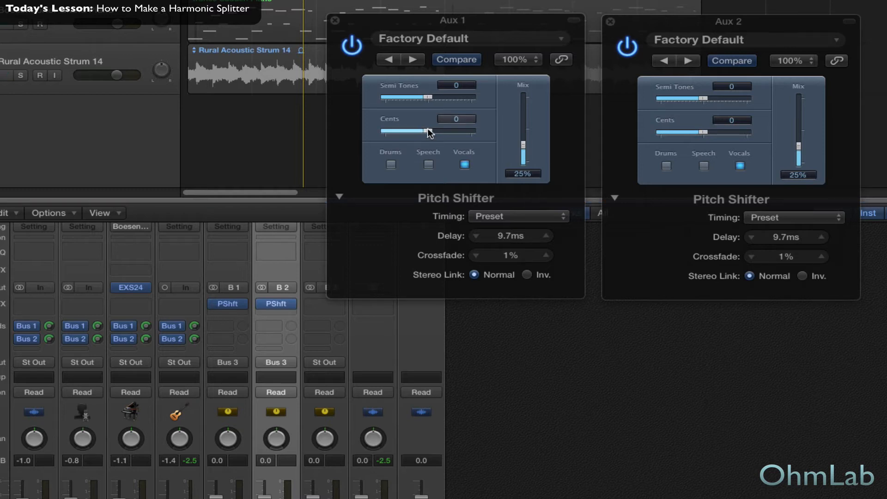
# Step: Set the Aux 1 Pitch Shifter to -8 cents and 7.6 ms delay, and the Aux 2 one to 7 cents and 8.6 ms
pyautogui.moveTo(431, 132); pyautogui.dragTo(422, 132)
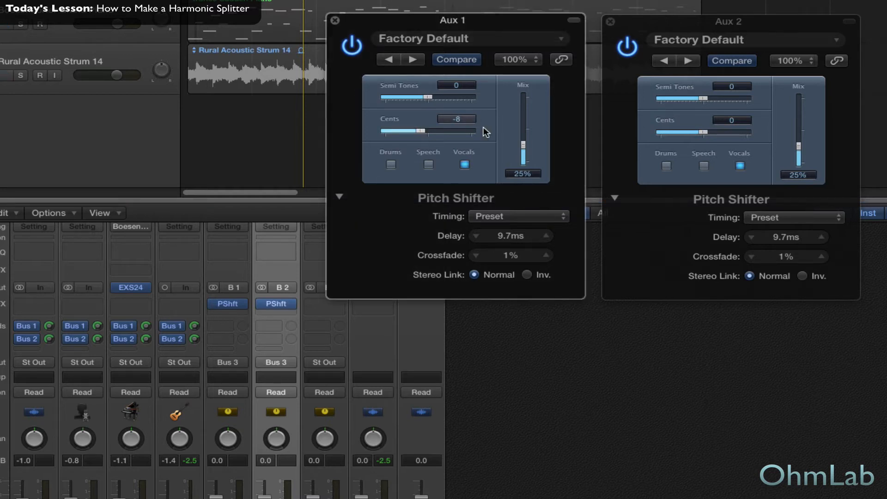
pyautogui.moveTo(704, 133)
pyautogui.mouseDown()
pyautogui.moveTo(722, 135)
pyautogui.moveTo(709, 134)
pyautogui.mouseUp()
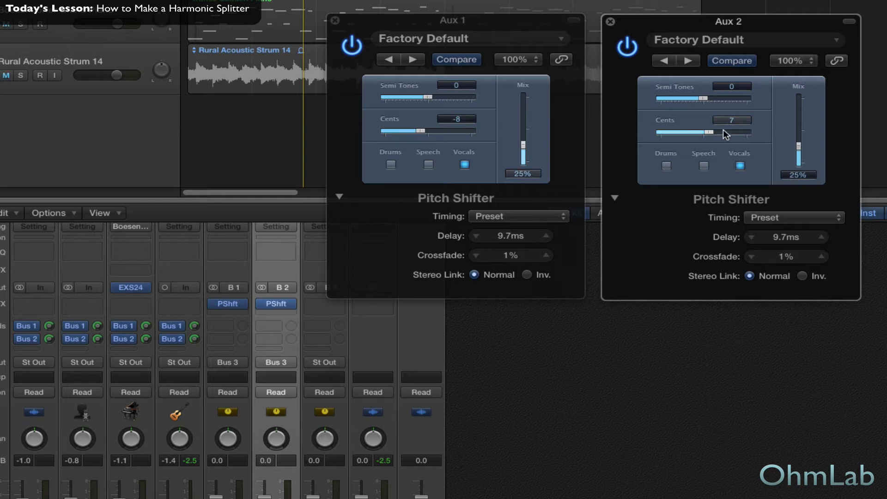
pyautogui.click(476, 236)
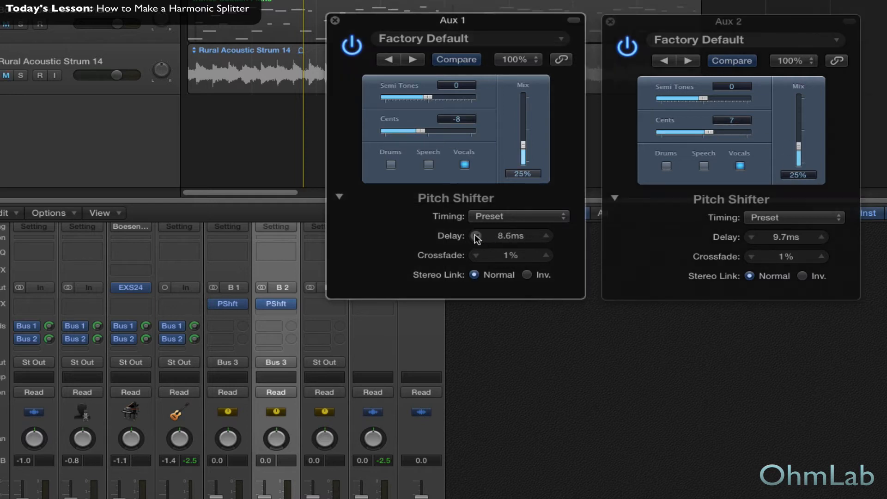
pyautogui.click(476, 236)
pyautogui.click(751, 237)
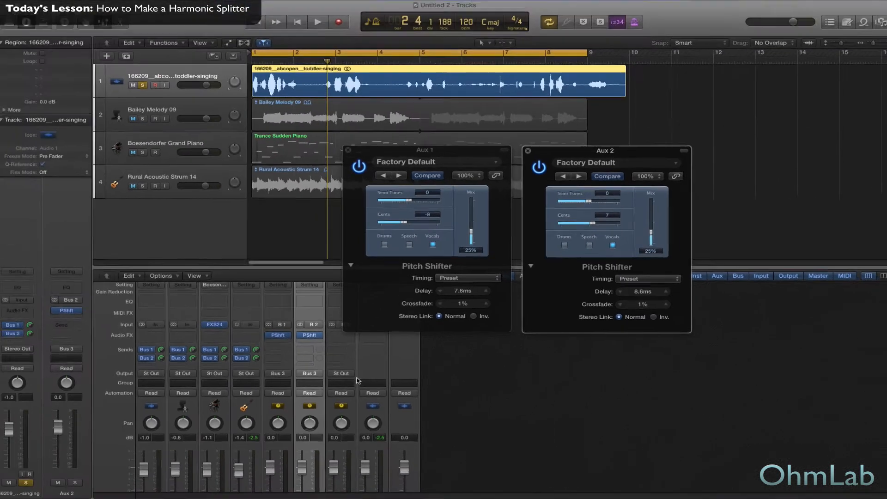
# Step: Pan Aux 1 hard left to -64 and Aux 2 hard right to +63, and ease both partway back toward centre
pyautogui.scroll(-2, 292, 402)
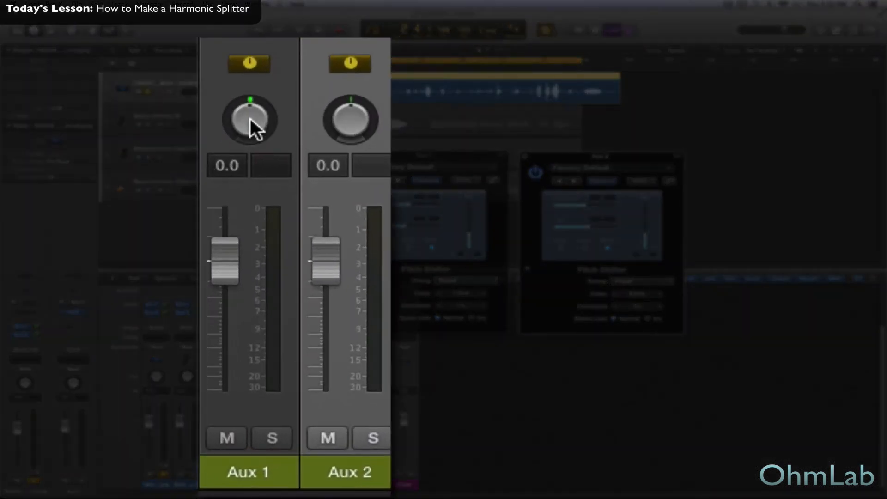
pyautogui.moveTo(250, 117); pyautogui.dragTo(250, 149)
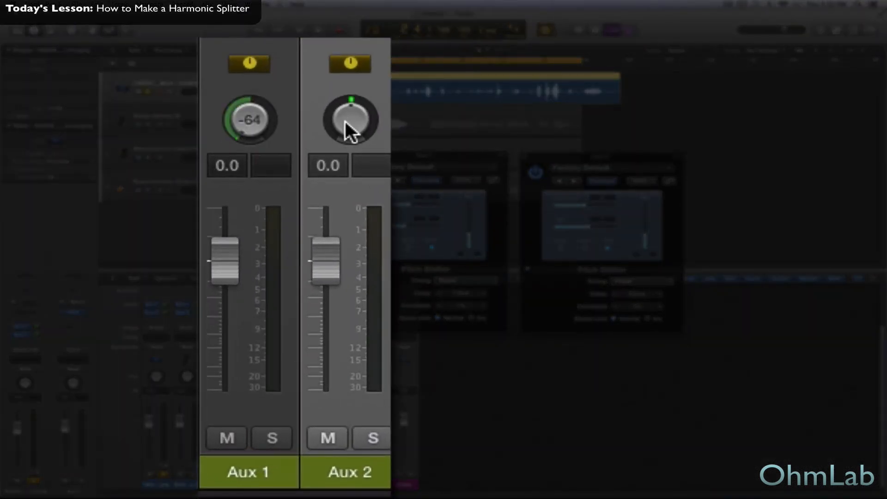
pyautogui.moveTo(345, 121); pyautogui.dragTo(345, 88)
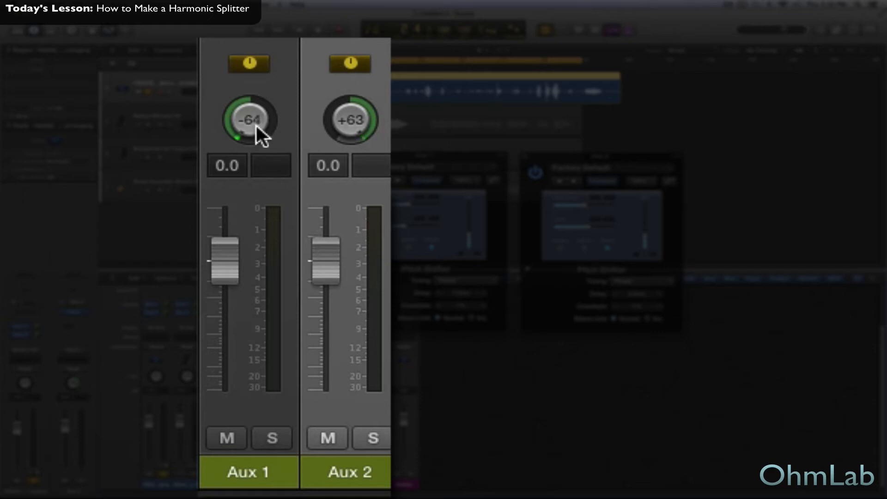
pyautogui.moveTo(256, 128); pyautogui.dragTo(257, 120)
pyautogui.moveTo(348, 124); pyautogui.dragTo(349, 130)
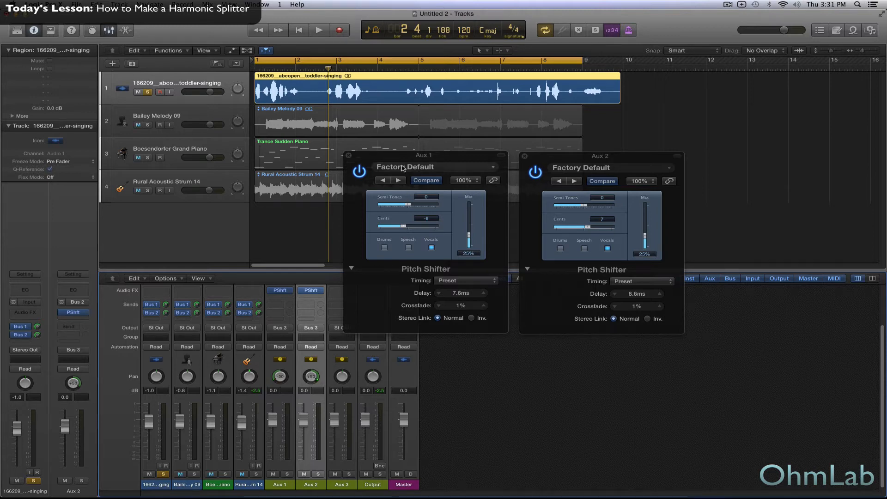
# Step: Close both Pitch Shifter windows and select the Aux 3 channel strip
pyautogui.click(349, 157)
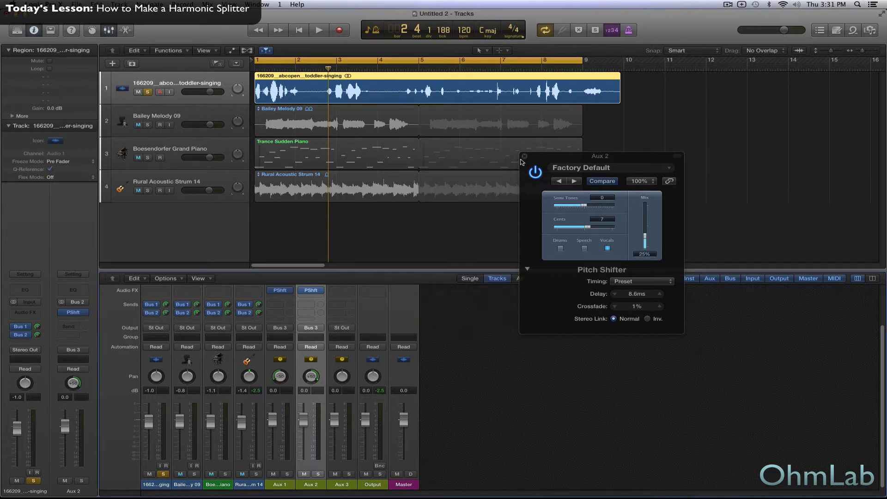
pyautogui.click(525, 156)
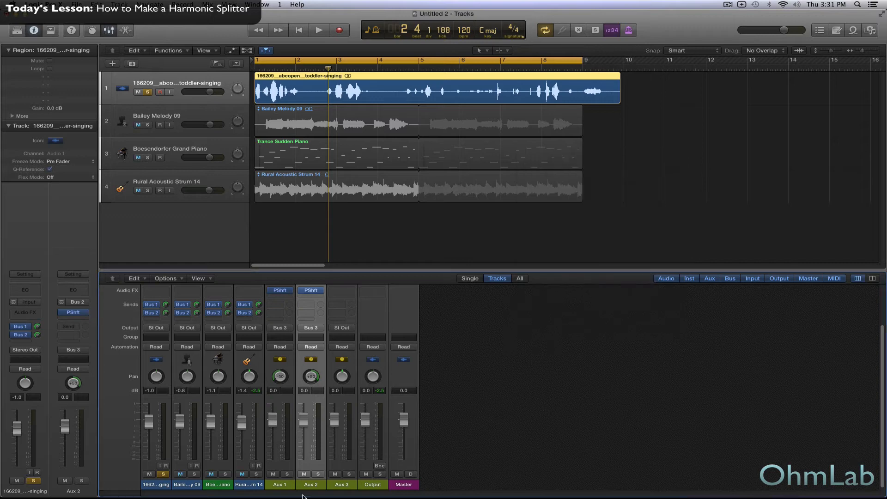
pyautogui.click(342, 485)
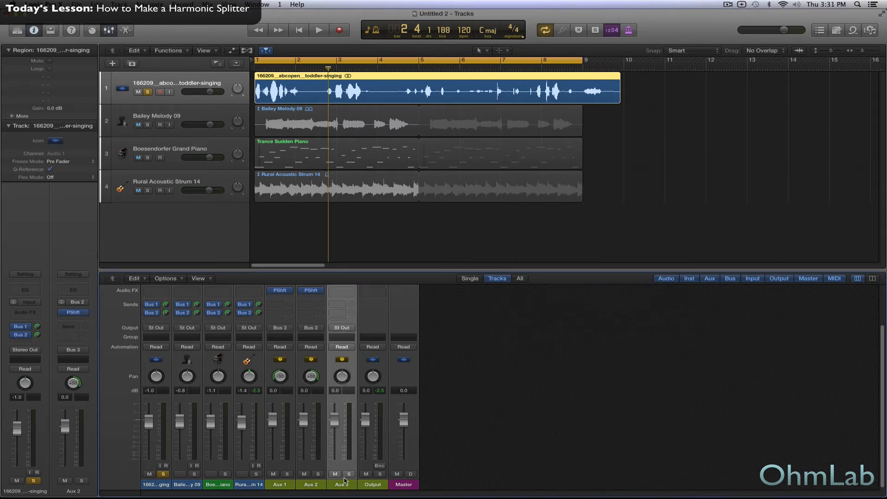
# Step: Rename the Aux 1, Aux 2 and Aux 3 channel strips as Left, Right and Sum
pyautogui.doubleClick(280, 485)
pyautogui.write('Left')
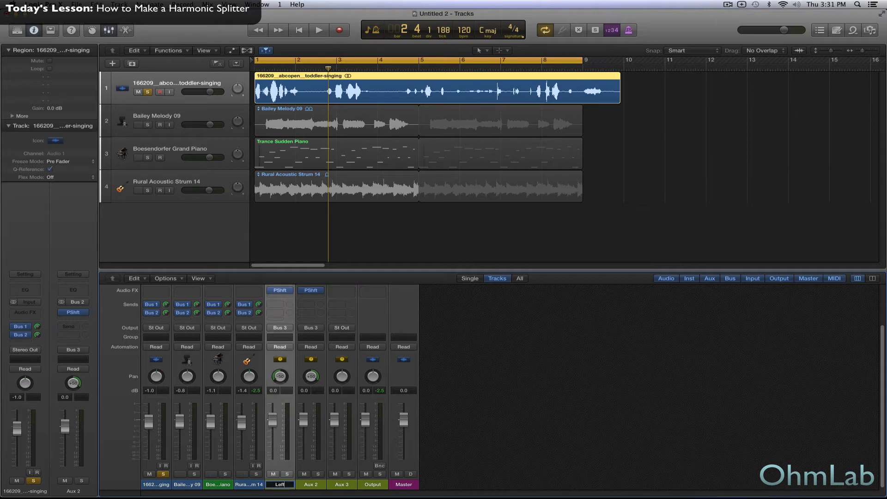
pyautogui.press('Return')
pyautogui.doubleClick(311, 485)
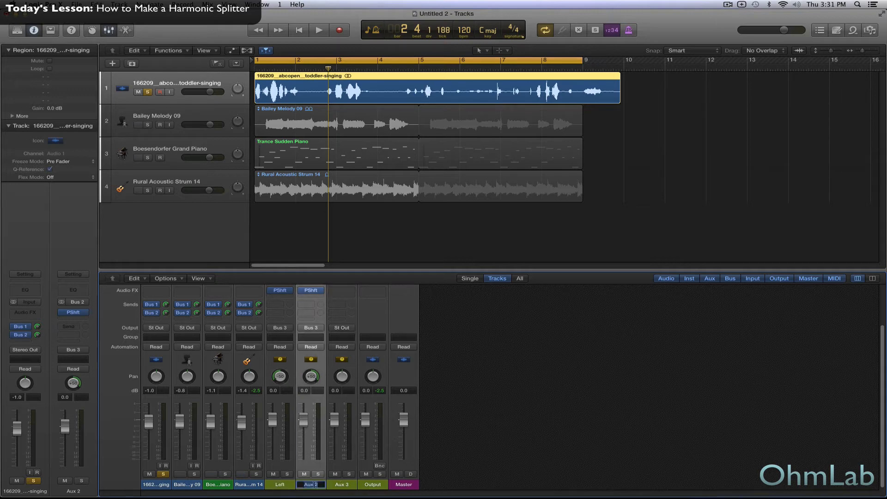
pyautogui.write('Right')
pyautogui.press('Return')
pyautogui.doubleClick(337, 485)
pyautogui.write('Sum')
pyautogui.press('Return')
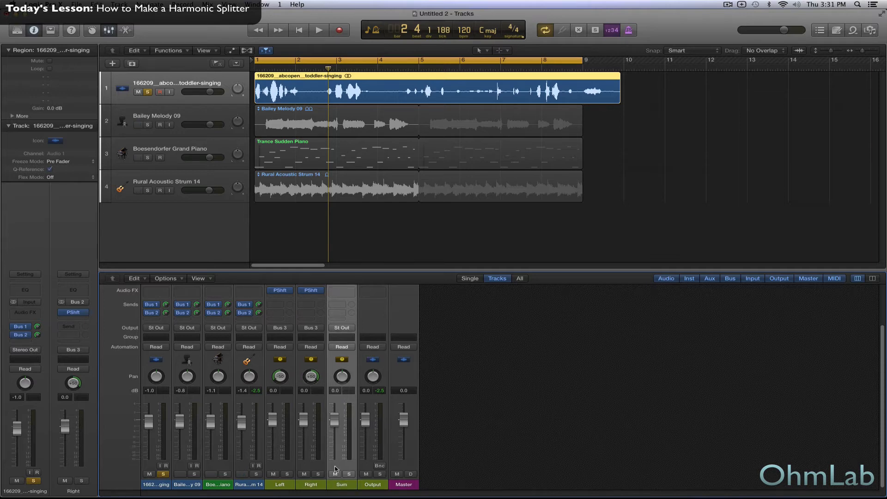
# Step: Insert the Space Designer reverb plug-in on the Sum channel strip
pyautogui.scroll(3, 344, 456)
pyautogui.click(342, 317)
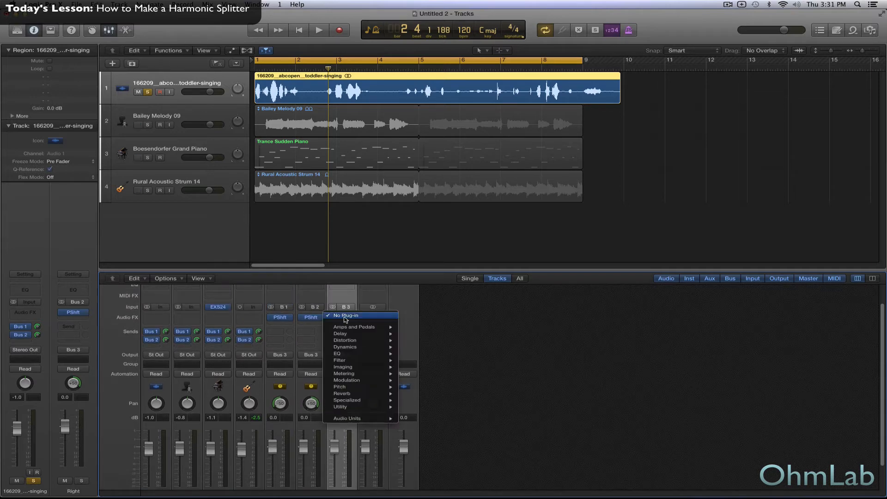
pyautogui.moveTo(356, 393)
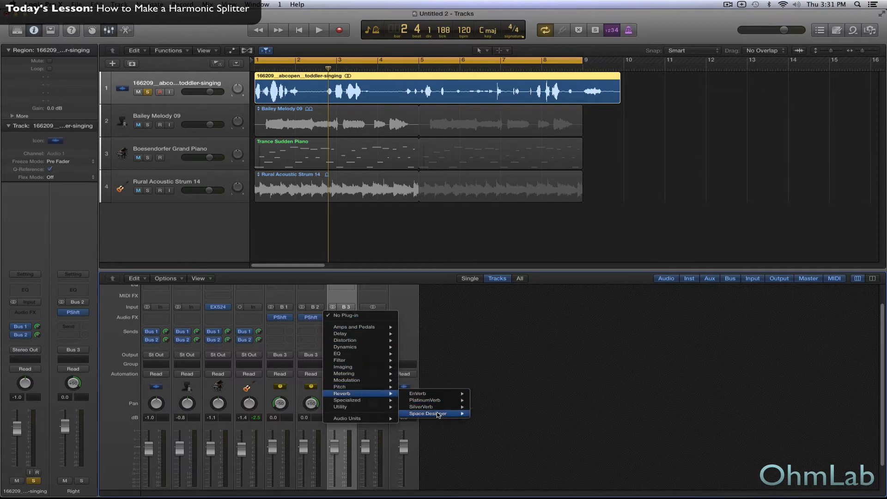
pyautogui.moveTo(437, 414)
pyautogui.click(488, 414)
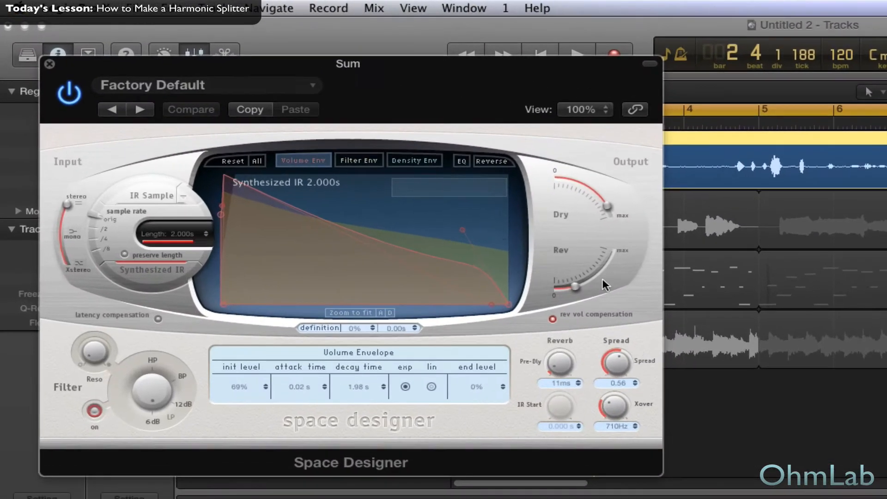
# Step: Load the 1.2s Recording Room + preset from the Small Spaces rooms in Space Designer
pyautogui.click(174, 93)
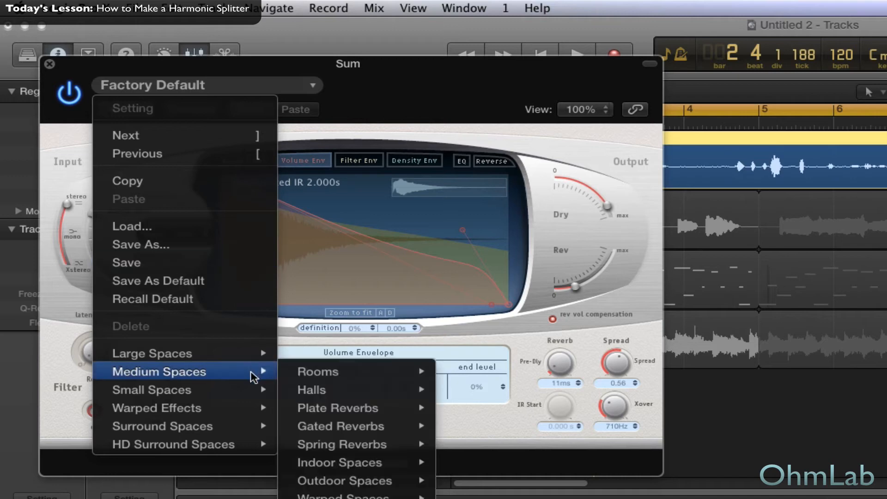
pyautogui.moveTo(254, 393)
pyautogui.moveTo(335, 393)
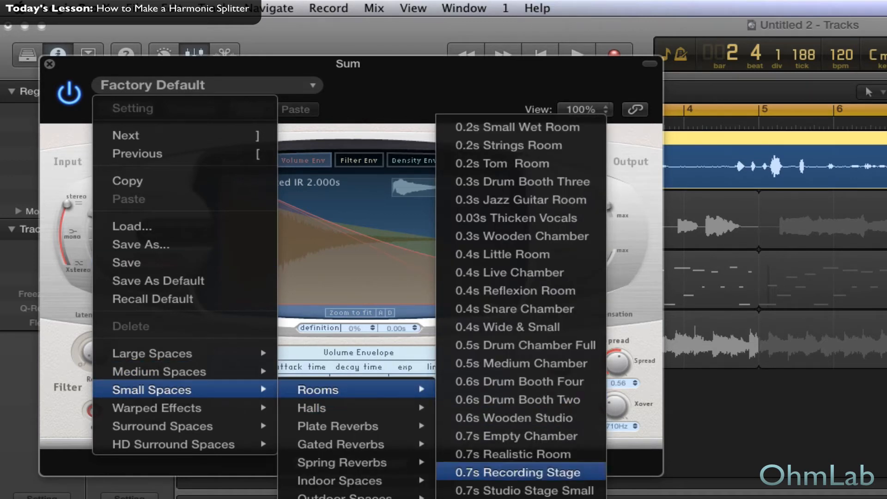
pyautogui.click(513, 498)
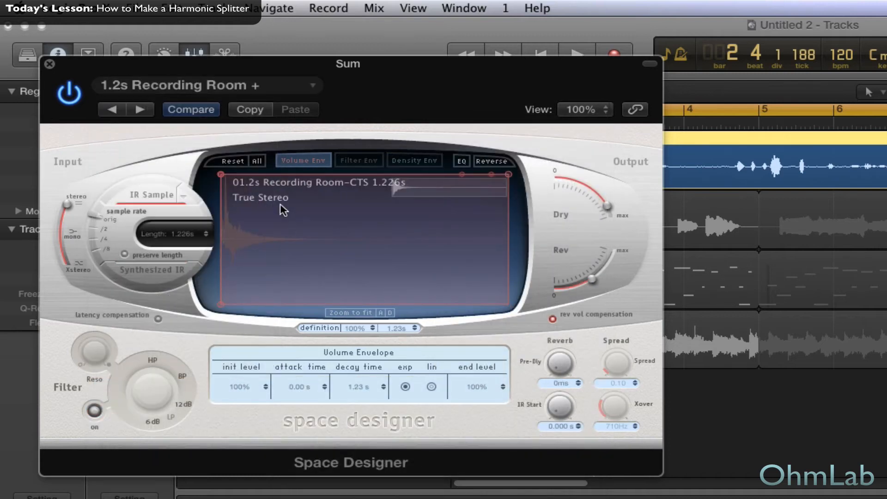
# Step: Cut Space Designer's lows with its EQ low shelf at 56 Hz and -24 dB, return to the volume envelope and close the plug-in
pyautogui.click(462, 161)
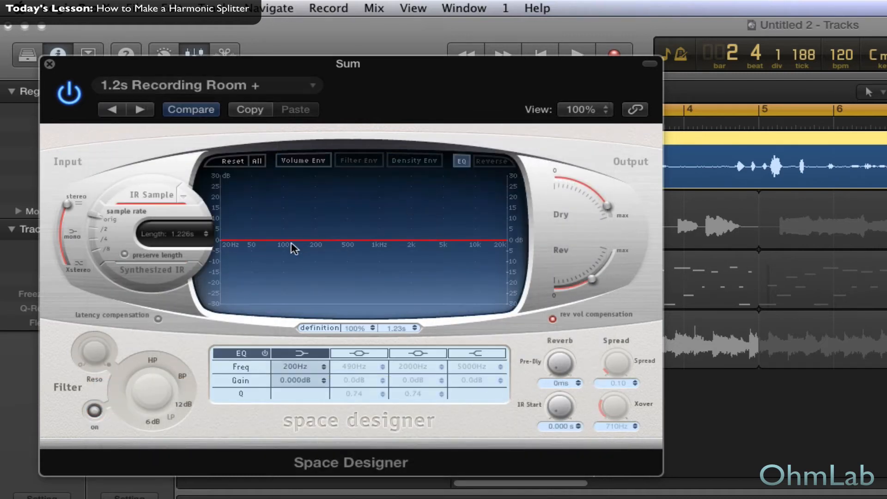
pyautogui.moveTo(293, 244); pyautogui.dragTo(221, 307)
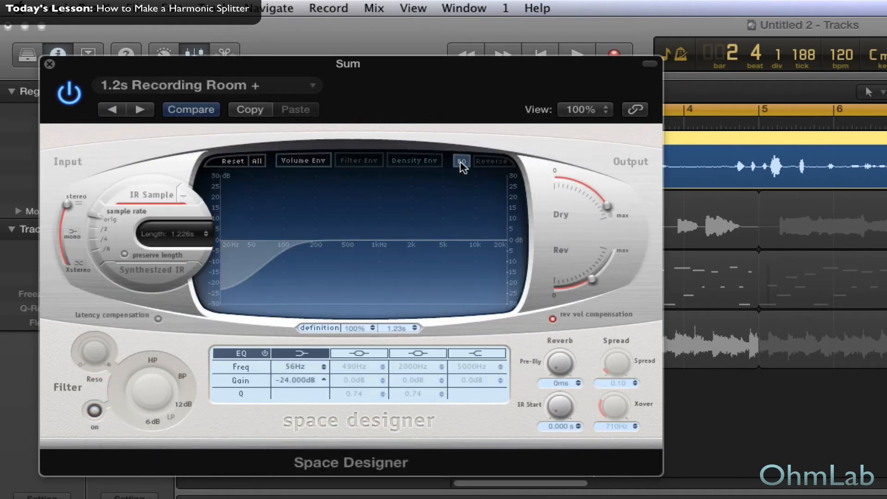
pyautogui.click(298, 160)
pyautogui.click(50, 64)
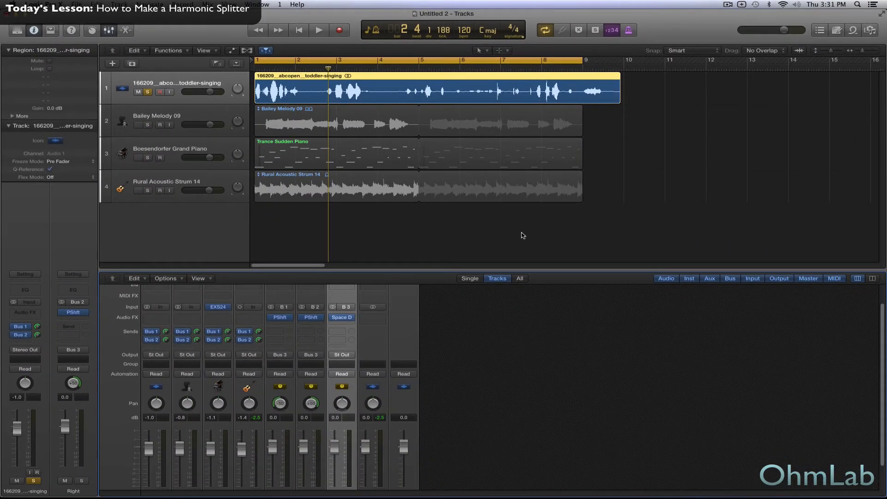
pyautogui.scroll(-2, 393, 335)
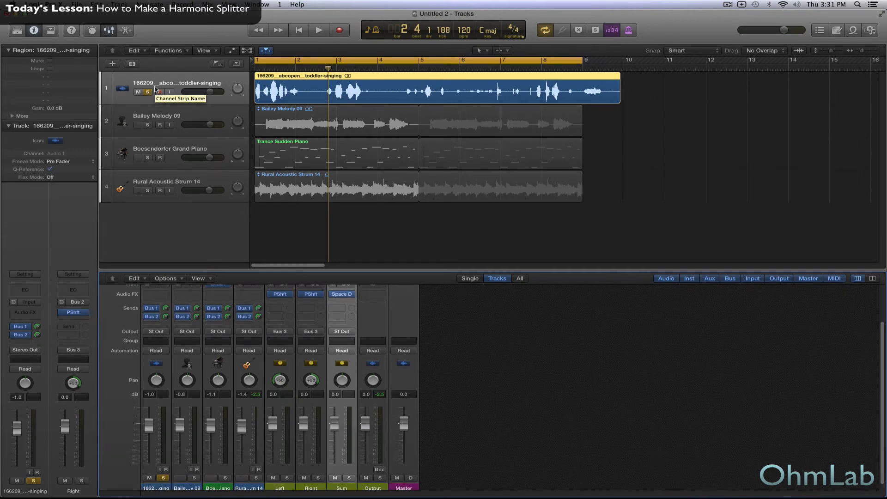
pyautogui.scroll(-1, 303, 382)
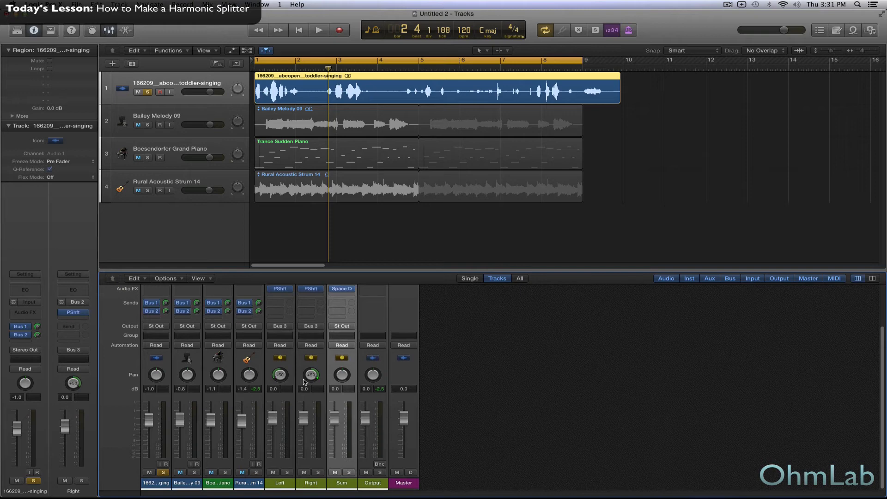
# Step: Lower the Left and Right aux faders together to -8.2 dB while auditioning the soloed toddler-singing track
pyautogui.click(323, 487)
pyautogui.press('space')
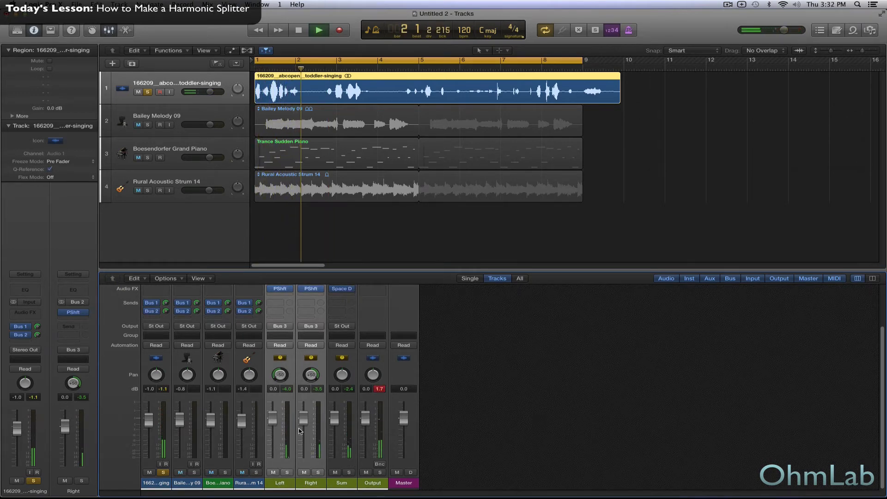
pyautogui.press('space')
pyautogui.moveTo(273, 421); pyautogui.dragTo(273, 430)
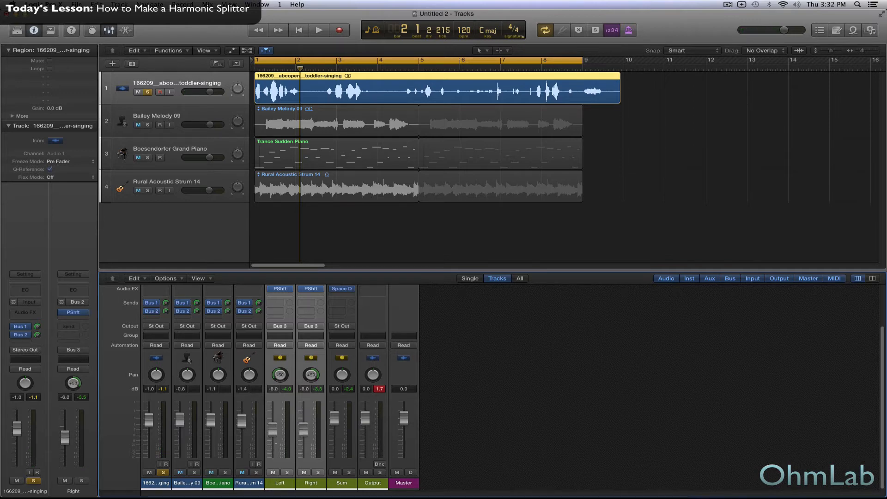
pyautogui.moveTo(281, 289)
pyautogui.moveTo(273, 429); pyautogui.dragTo(273, 437)
pyautogui.press('space')
pyautogui.press('space')
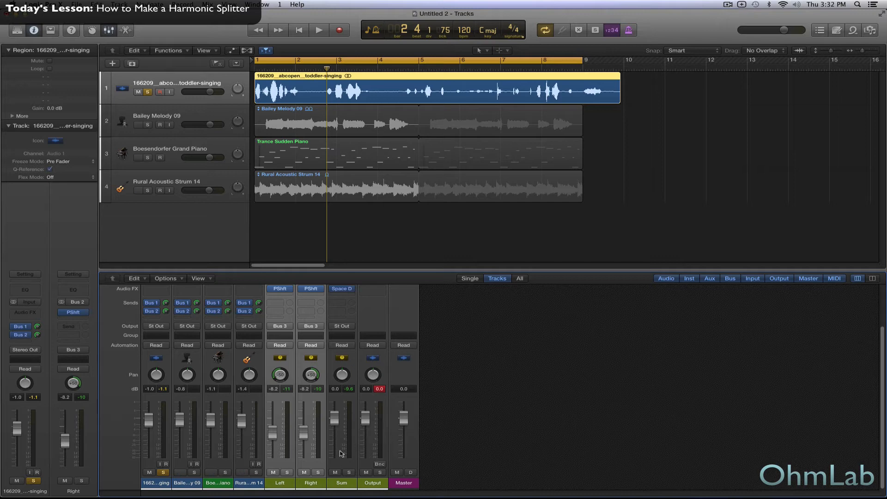
# Step: Lower the Rev output level slightly in Space Designer on the Sum channel strip and close the plug-in
pyautogui.scroll(3, 342, 453)
pyautogui.click(343, 322)
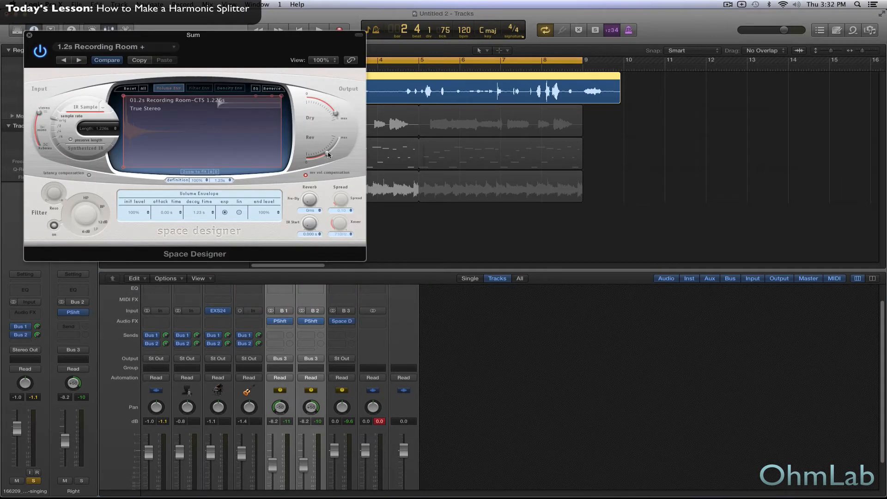
pyautogui.moveTo(329, 154); pyautogui.dragTo(325, 159)
pyautogui.click(29, 35)
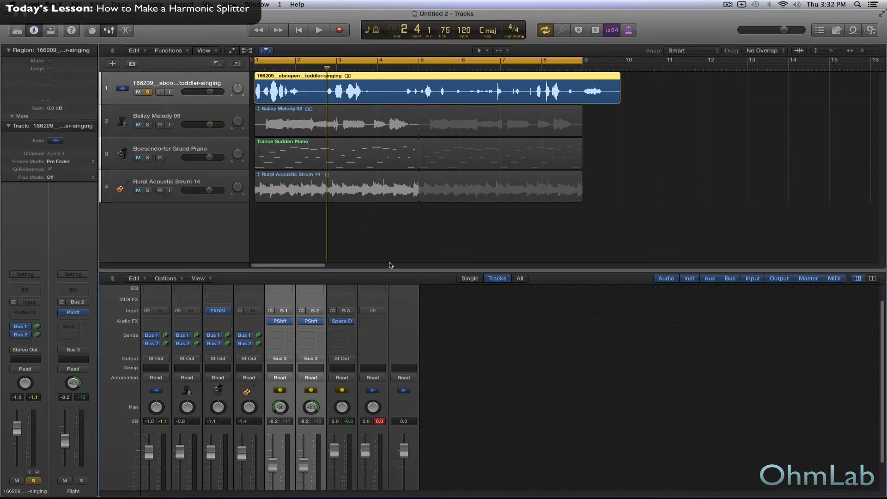
# Step: Play back the soloed toddler-singing track to check the blend of harmonies and reverb
pyautogui.press('space')
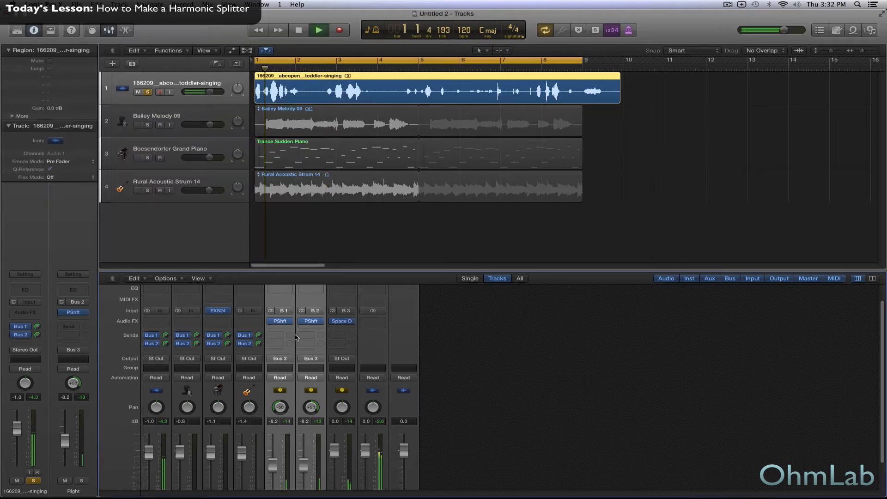
pyautogui.press('space')
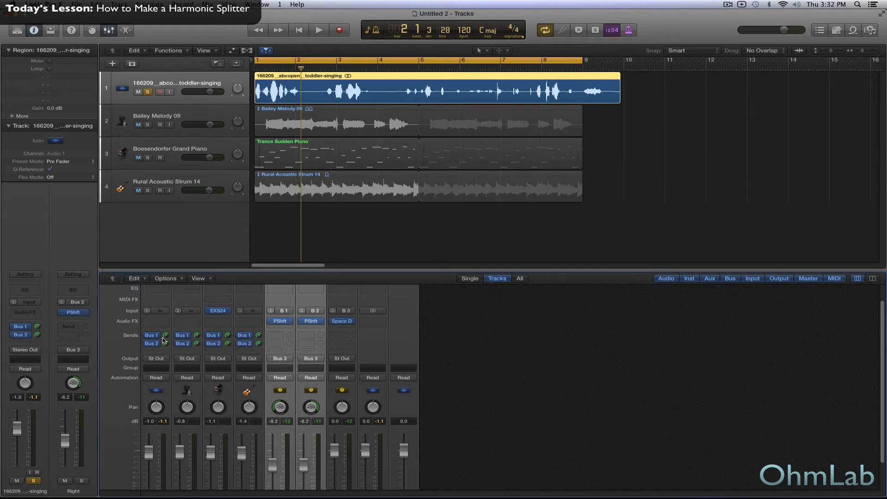
pyautogui.press('space')
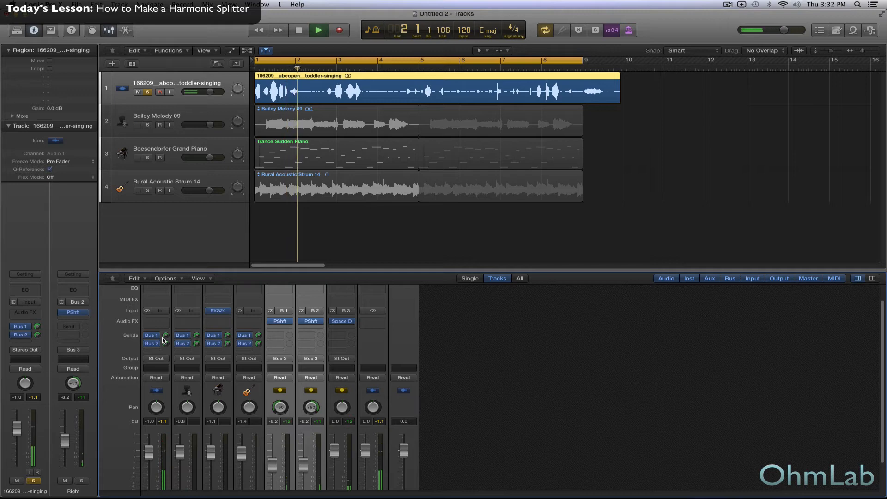
pyautogui.press('space')
# Step: Compare the toddler-singing track with its Bus 1 and Bus 2 sends bypassed and re-enabled, playing back both versions
pyautogui.keyDown('super'); pyautogui.click(150, 336); pyautogui.keyUp('super')
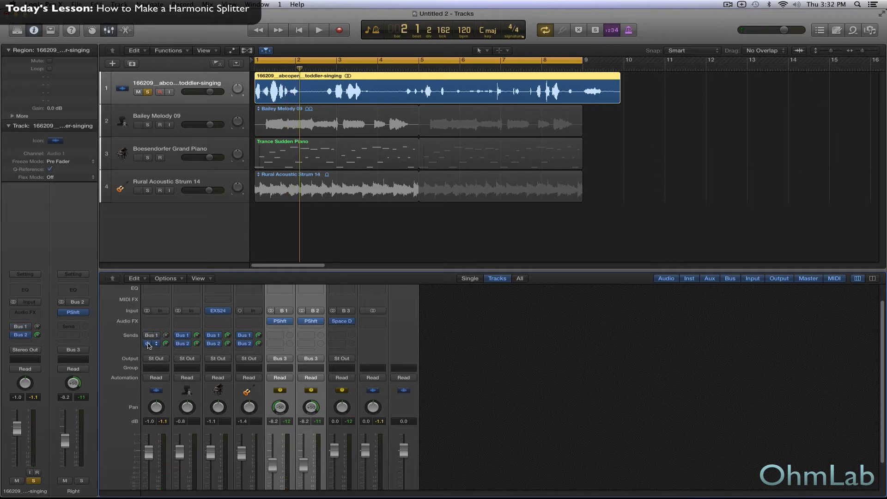
pyautogui.keyDown('super'); pyautogui.click(148, 344); pyautogui.keyUp('super')
pyautogui.press('space')
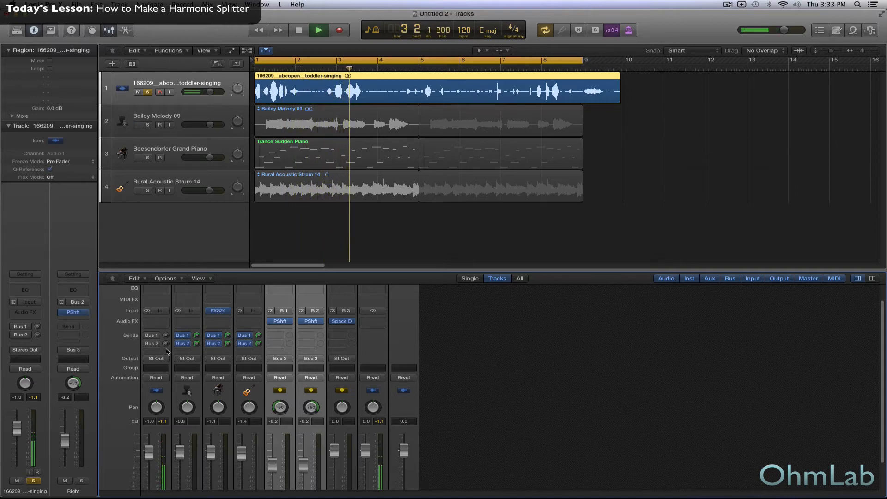
pyautogui.press('space')
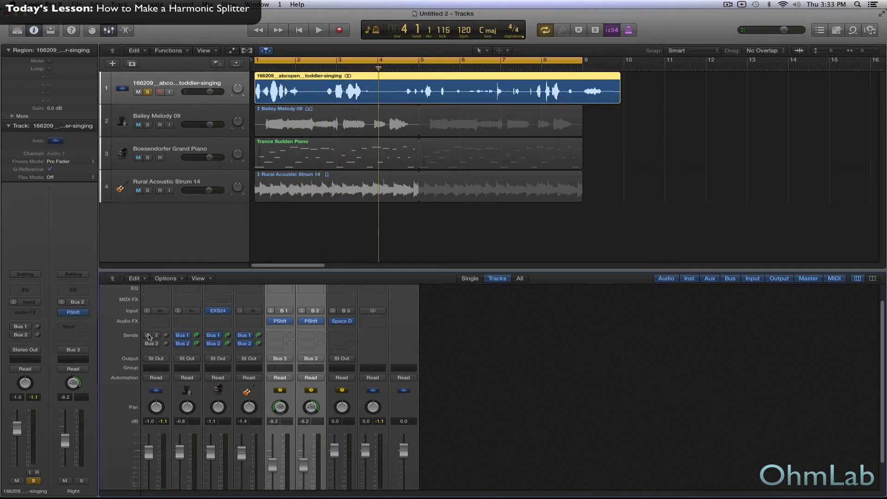
pyautogui.click(148, 335)
pyautogui.click(148, 344)
pyautogui.press('space')
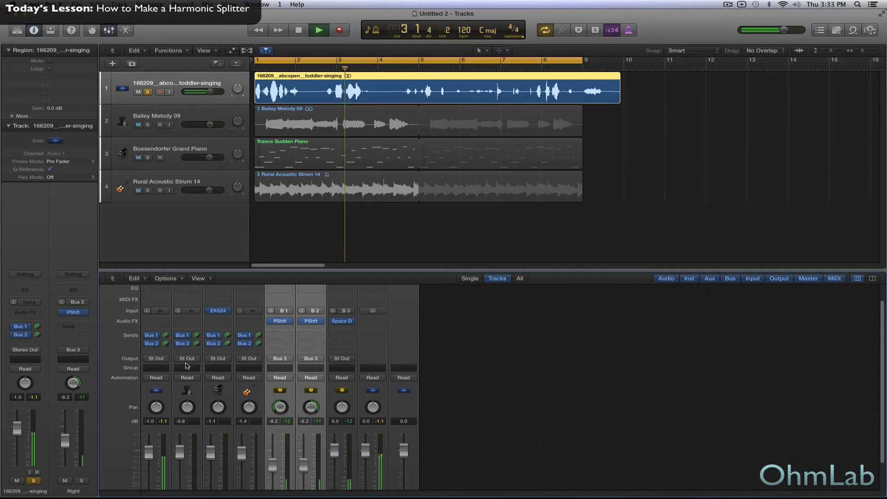
pyautogui.press('space')
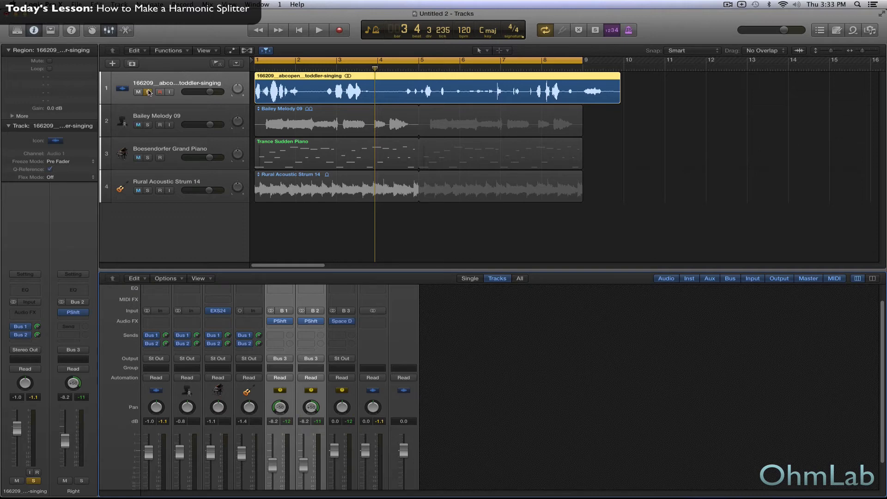
# Step: Unsolo the toddler-singing track and bypass both sends on the Bailey Melody 09, Boesendorfer Grand Piano and Rural Acoustic Strum 14 channel strips
pyautogui.click(149, 92)
pyautogui.click(190, 115)
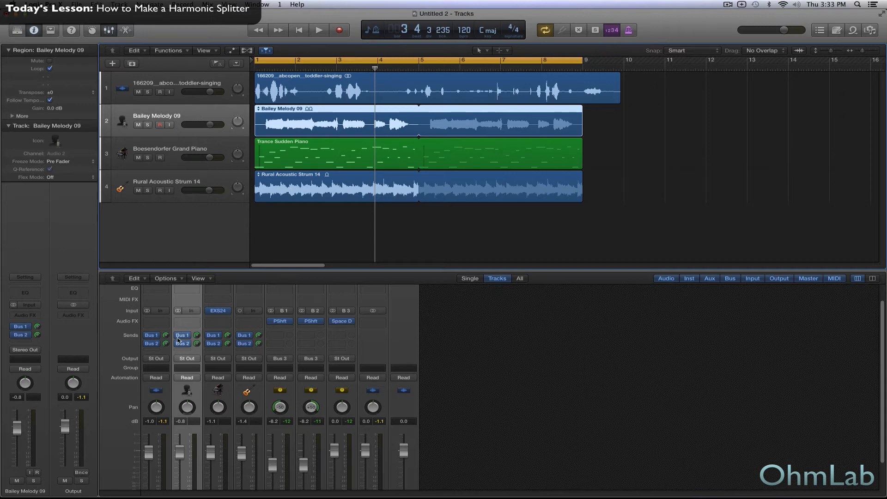
pyautogui.scroll(-2, 254, 418)
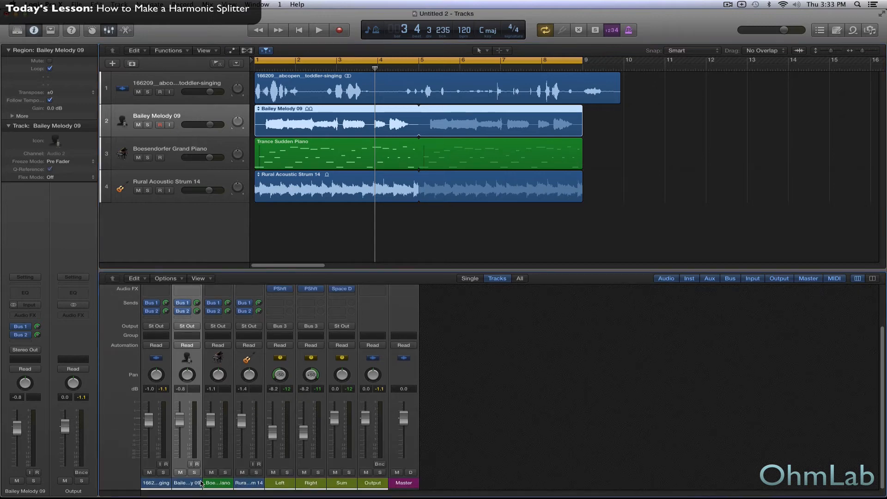
pyautogui.click(249, 484)
pyautogui.scroll(2, 198, 444)
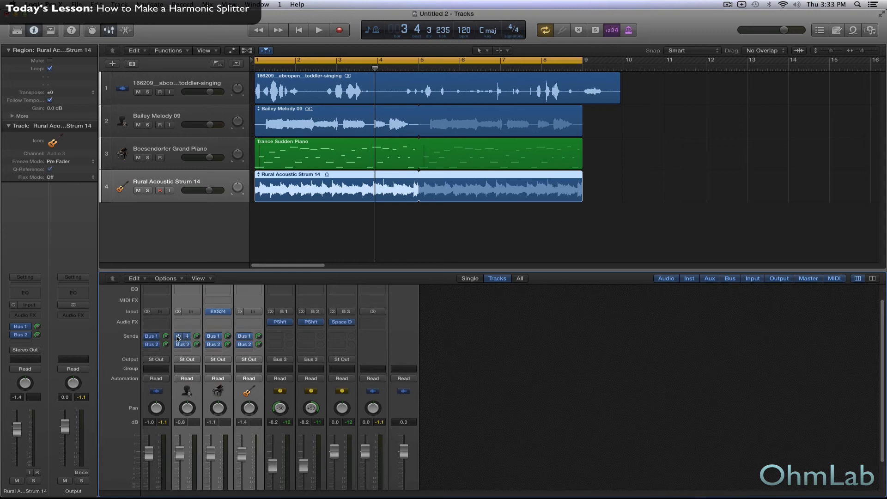
pyautogui.click(177, 337)
pyautogui.click(178, 344)
pyautogui.click(209, 336)
pyautogui.click(209, 345)
pyautogui.click(242, 336)
pyautogui.click(242, 345)
pyautogui.scroll(-2, 231, 393)
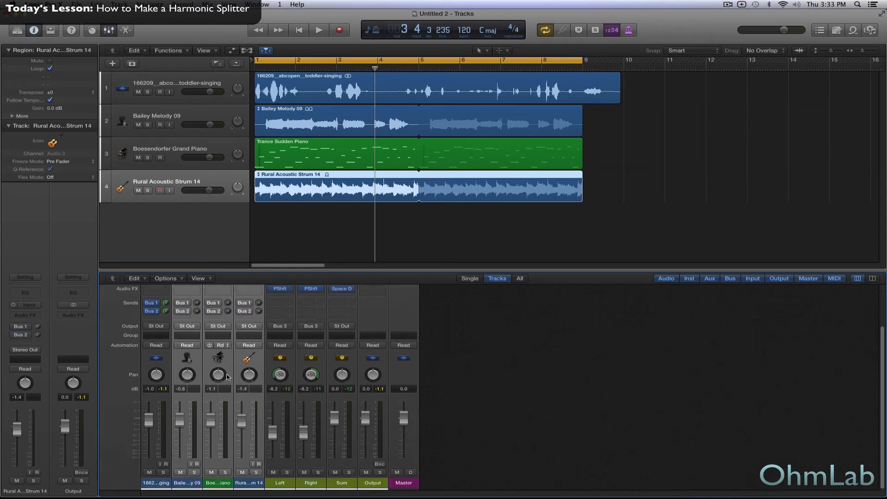
# Step: Solo the Bailey Melody 09 track and play it back with its sends bypassed
pyautogui.click(199, 483)
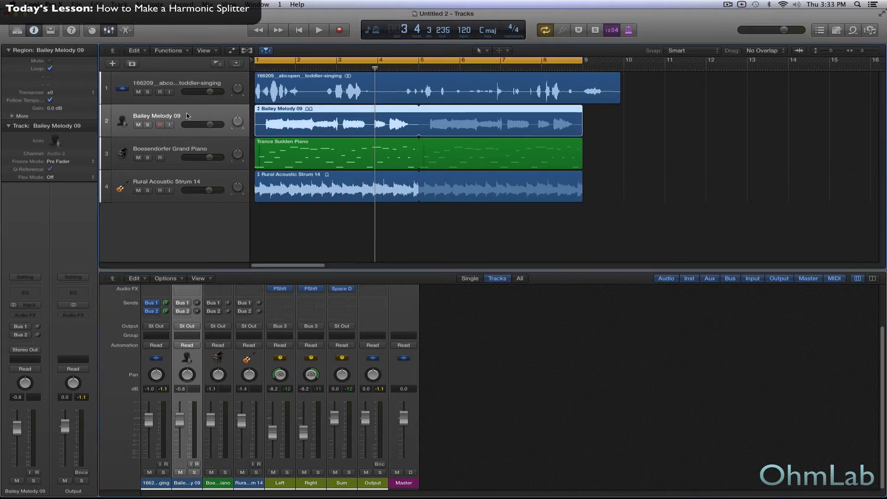
pyautogui.click(148, 125)
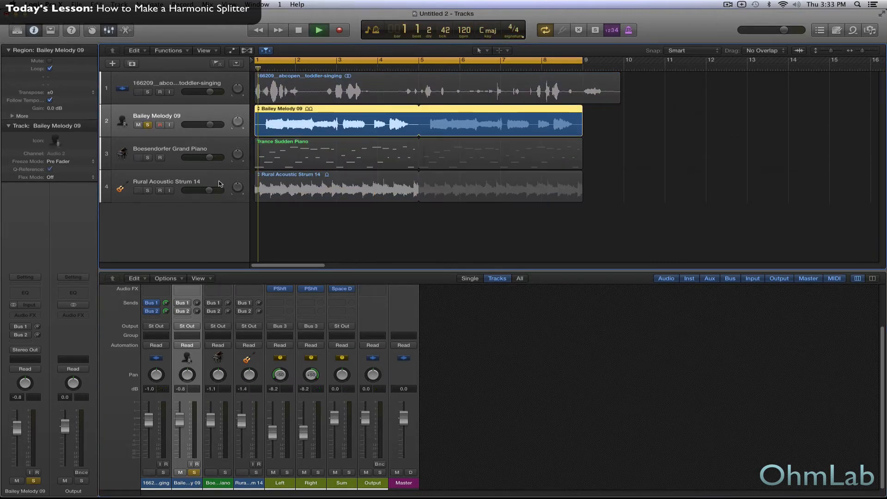
pyautogui.press('space')
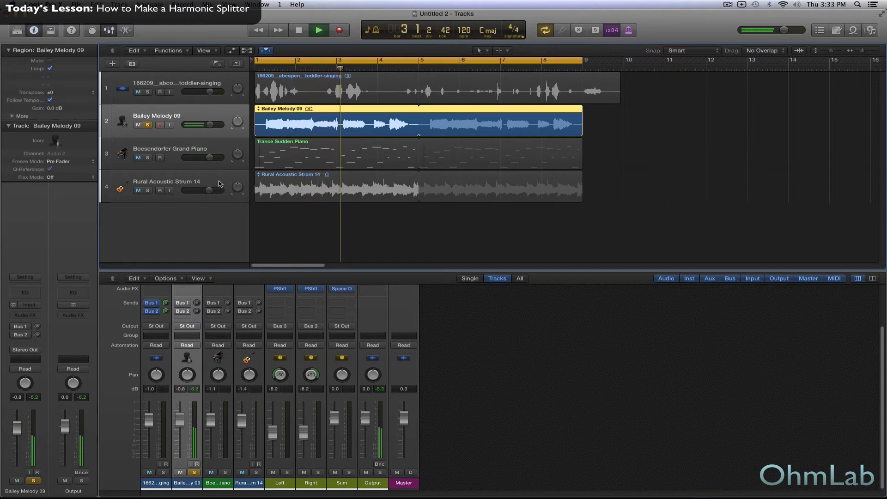
pyautogui.press('space')
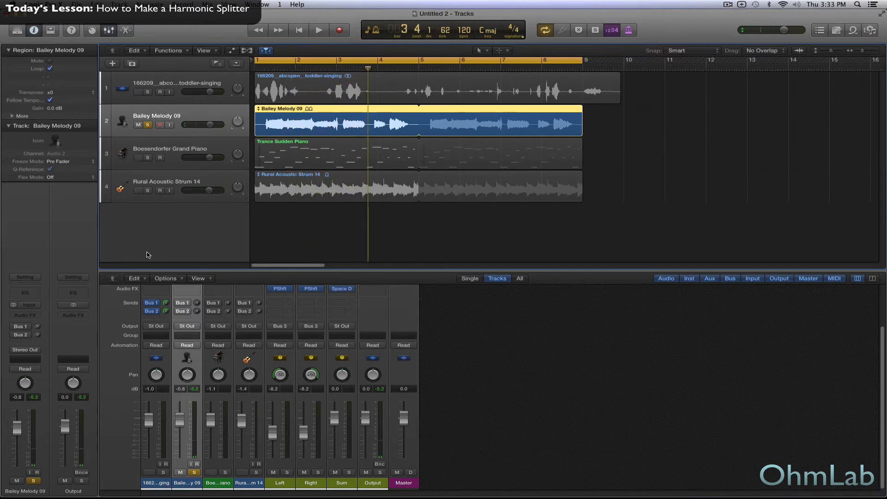
# Step: Switch the Bus 1 and Bus 2 sends off on the toddler-singing track and on for Bailey Melody 09, and audition the result
pyautogui.click(178, 303)
pyautogui.click(179, 312)
pyautogui.press('space')
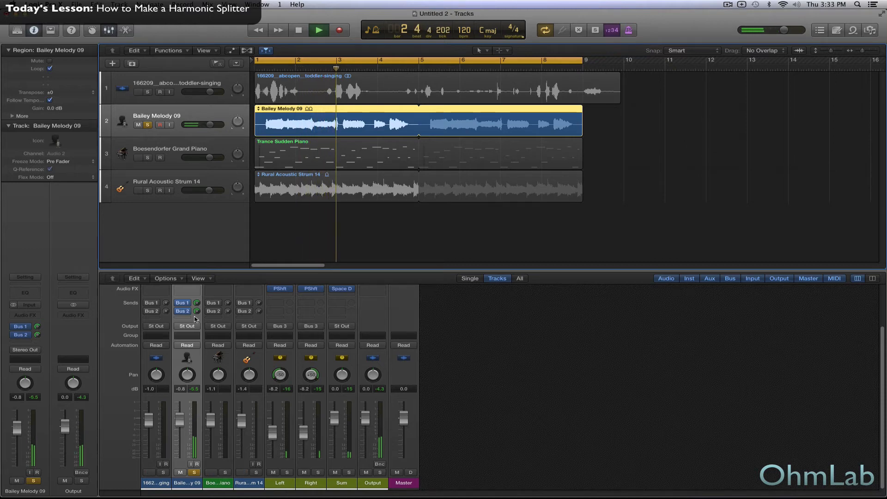
pyautogui.press('space')
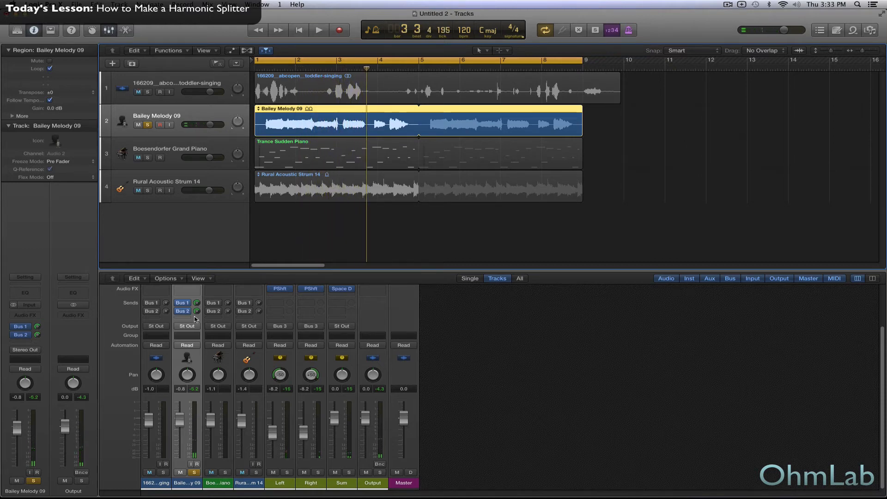
# Step: Lower Bailey Melody 09's Bus 2 send to -4.3 dB, reduce its Bus 1 send similarly and play the track back
pyautogui.click(197, 311)
pyautogui.moveTo(197, 317); pyautogui.dragTo(199, 328)
pyautogui.click(197, 303)
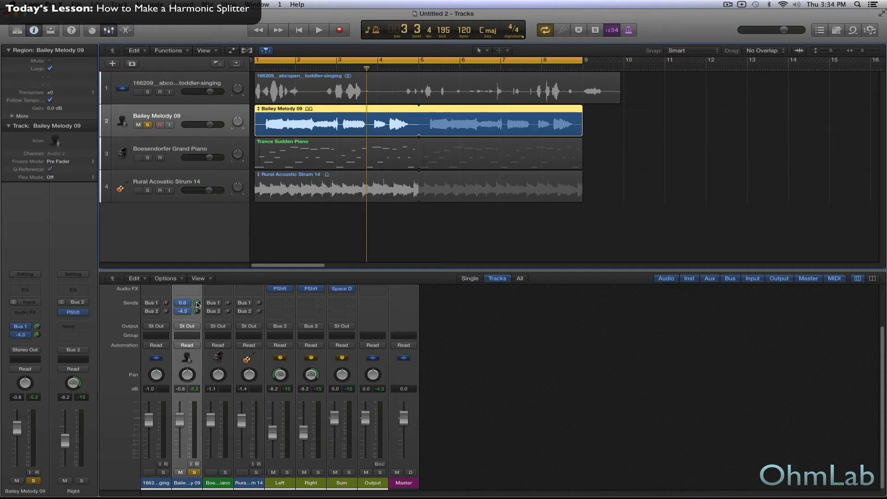
pyautogui.press('space')
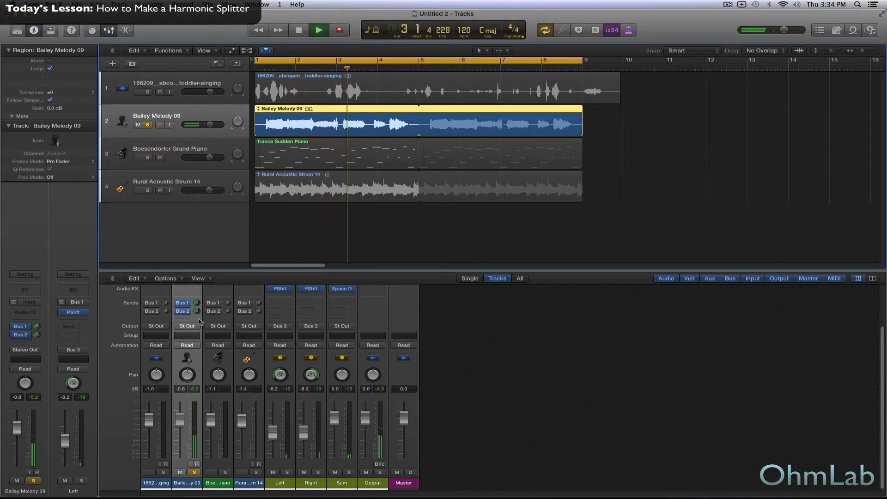
pyautogui.press('space')
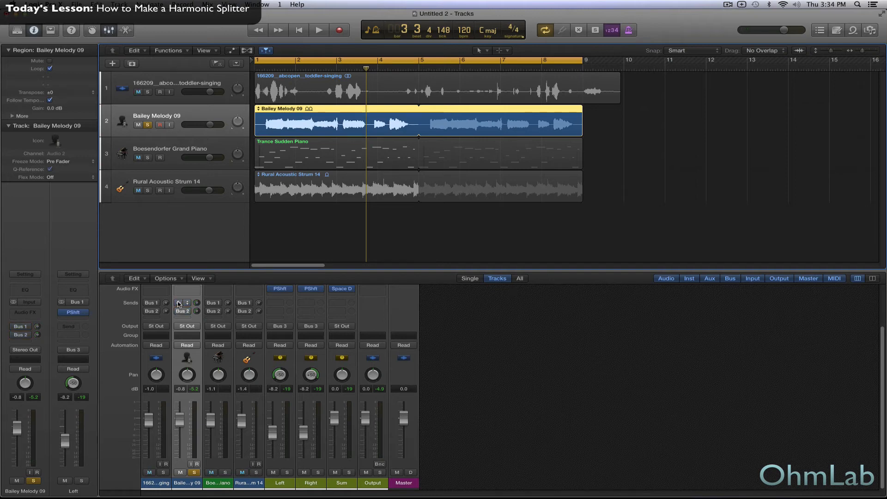
# Step: Compare Bailey Melody 09 with its Bus 1 and Bus 2 sends bypassed and re-enabled, playing back both versions
pyautogui.press('space')
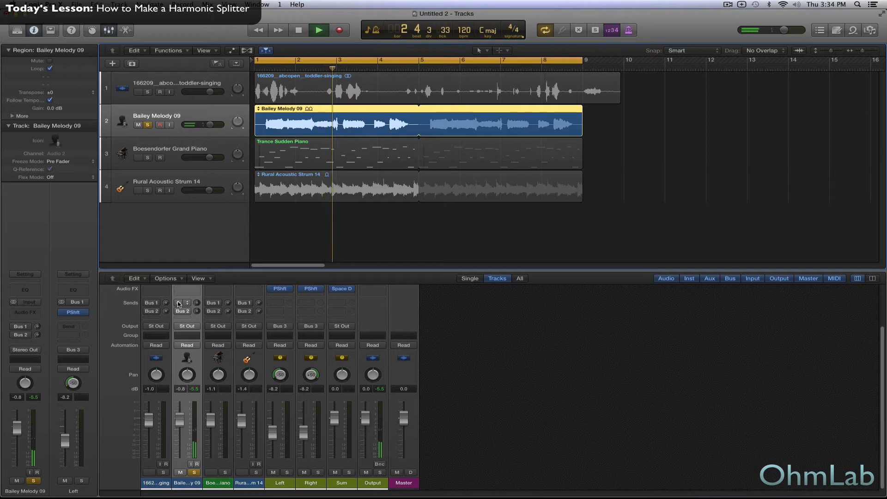
pyautogui.press('space')
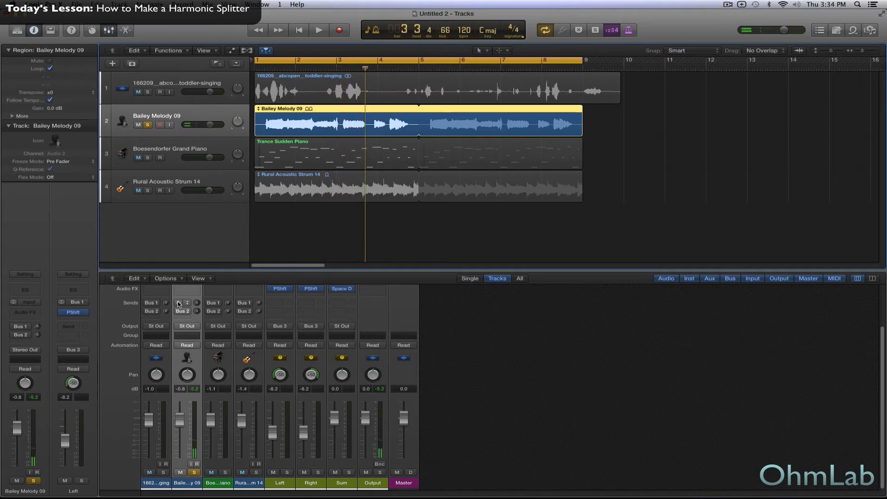
pyautogui.click(178, 304)
pyautogui.press('space')
pyautogui.moveTo(195, 314); pyautogui.dragTo(196, 294)
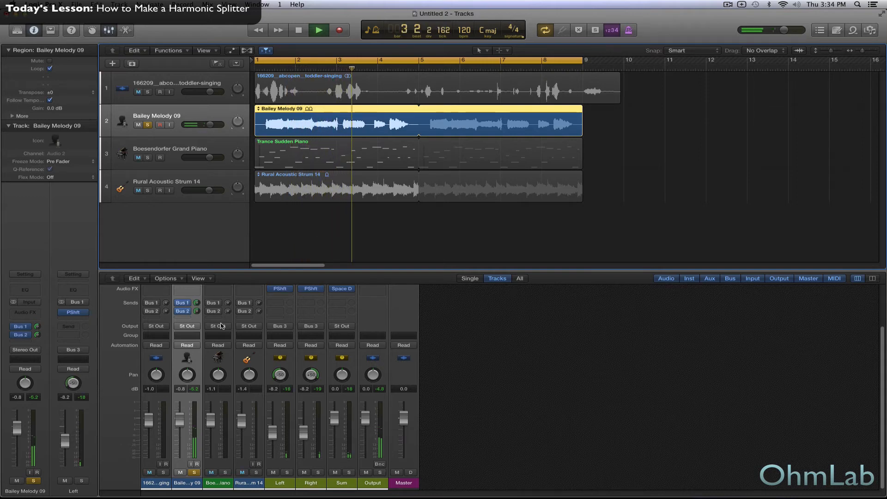
pyautogui.press('space')
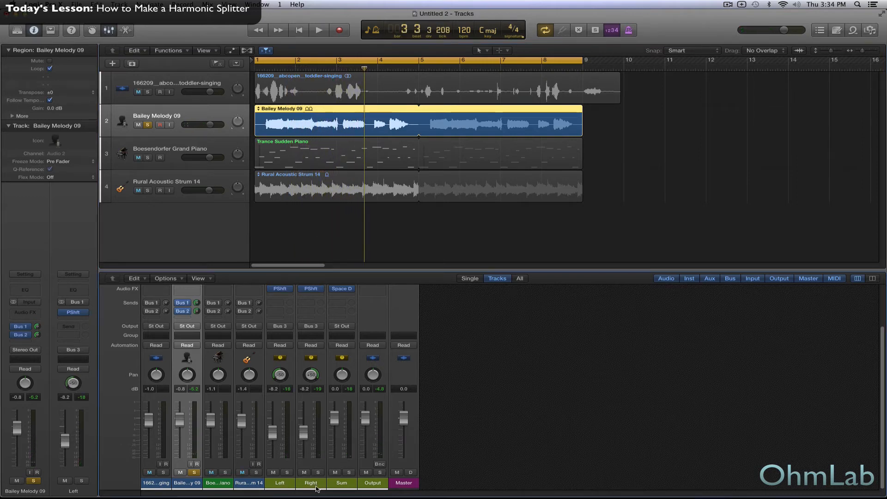
# Step: Raise the Left and Right aux faders together to -4.2 dB and play back the soloed Bailey Melody 09 track
pyautogui.click(317, 485)
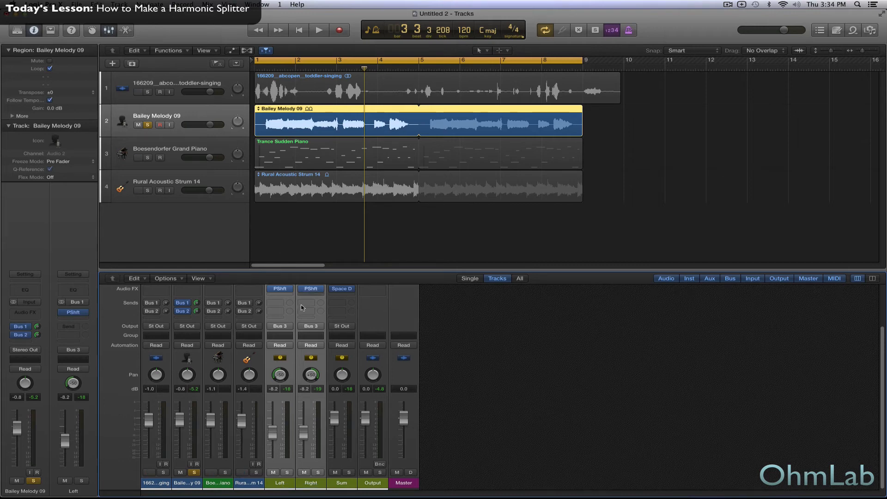
pyautogui.moveTo(273, 437); pyautogui.dragTo(273, 426)
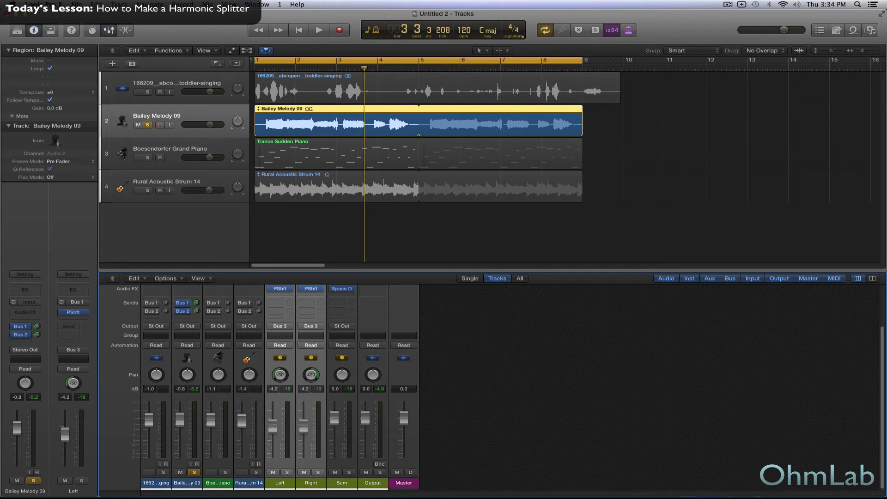
pyautogui.press('space')
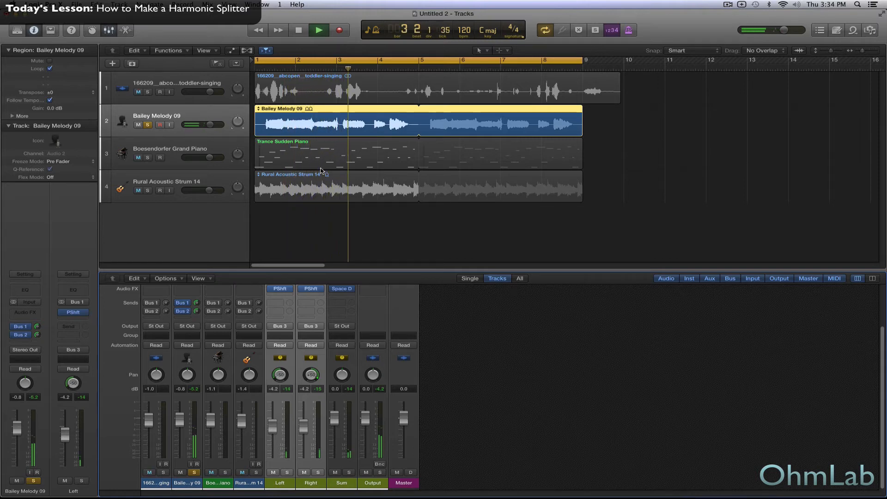
pyautogui.press('space')
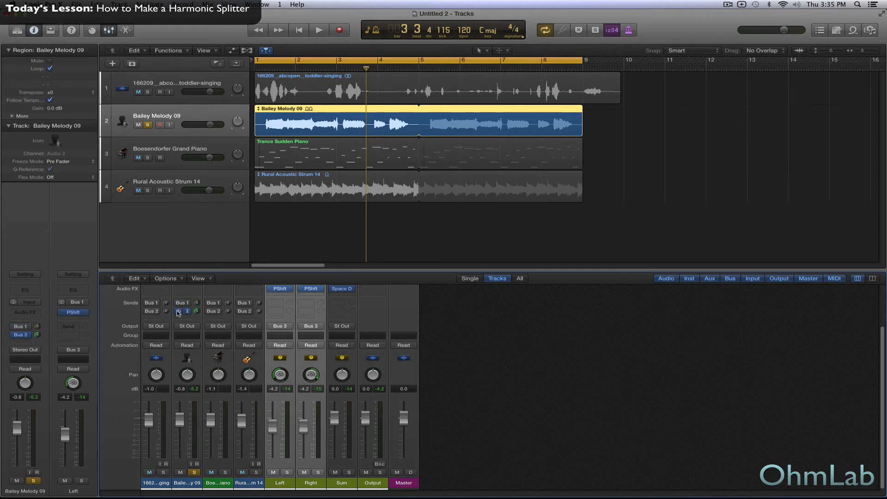
# Step: Move the solo from Bailey Melody 09 to the Boesendorfer Grand Piano track and play it back with its sends off
pyautogui.click(148, 125)
pyautogui.click(159, 149)
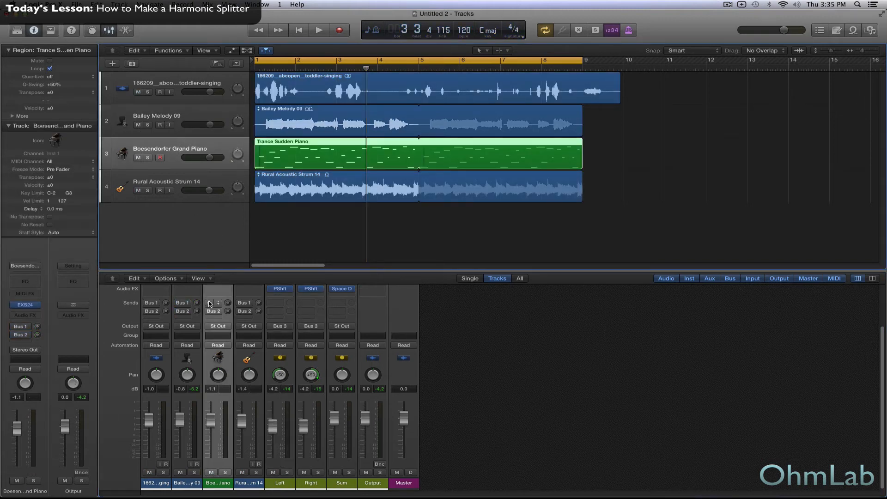
pyautogui.click(148, 158)
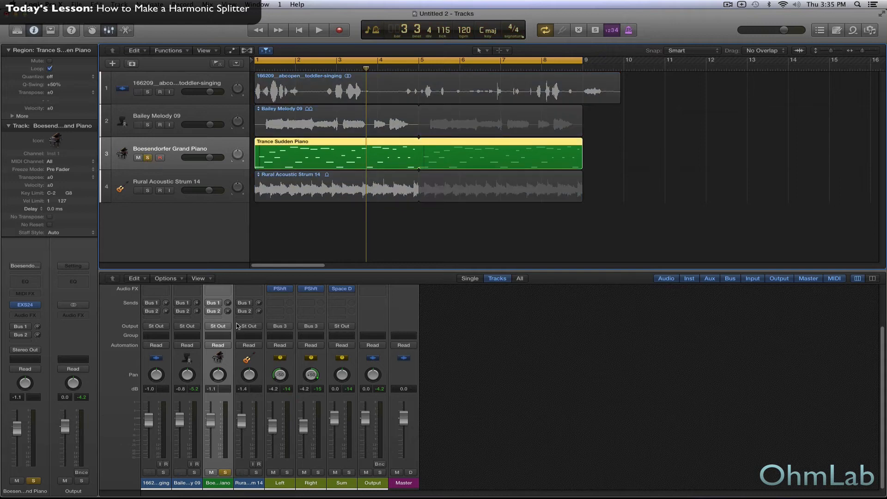
pyautogui.press('space')
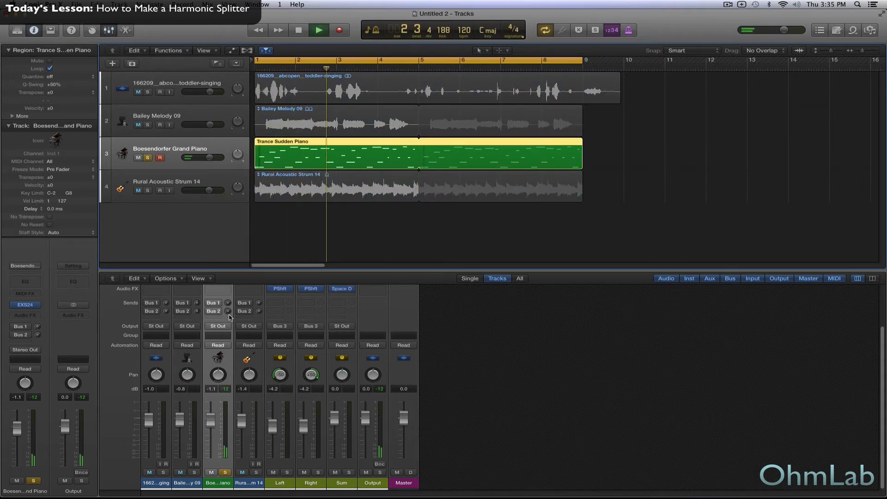
pyautogui.press('space')
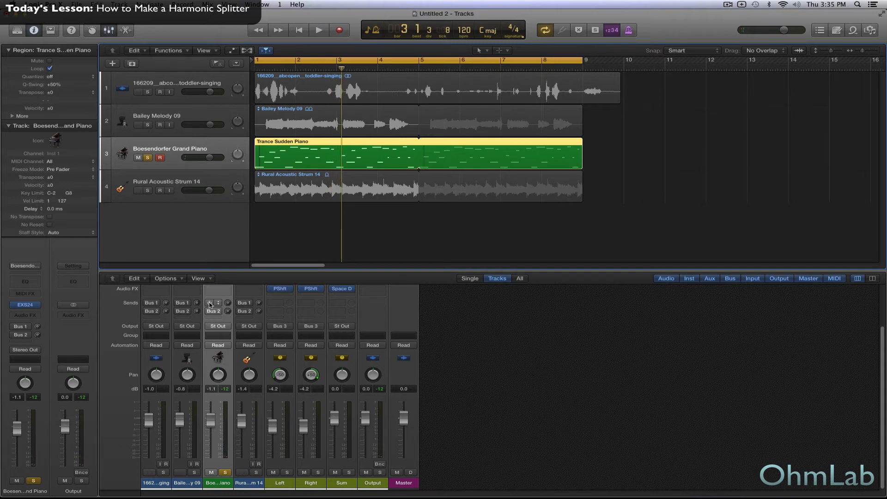
# Step: Switch on the Boesendorfer Grand Piano's Bus 1 and Bus 2 sends and compare playback with them enabled and bypassed
pyautogui.click(209, 303)
pyautogui.press('space')
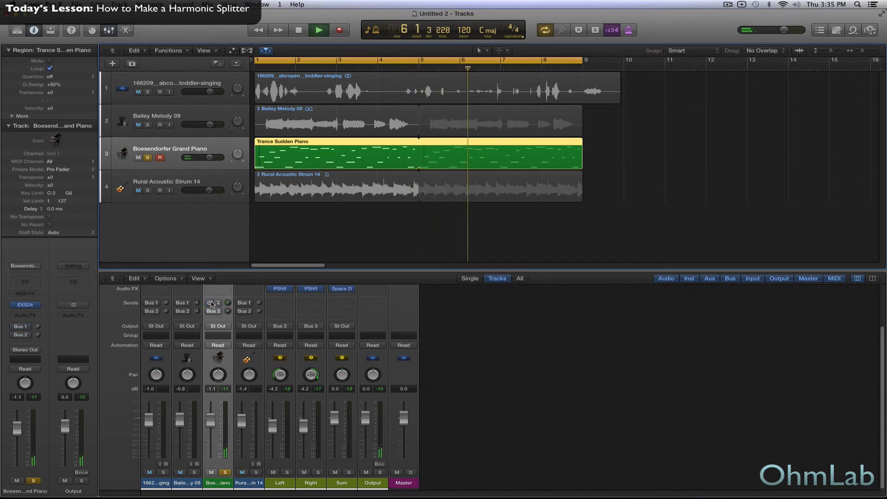
pyautogui.press('space')
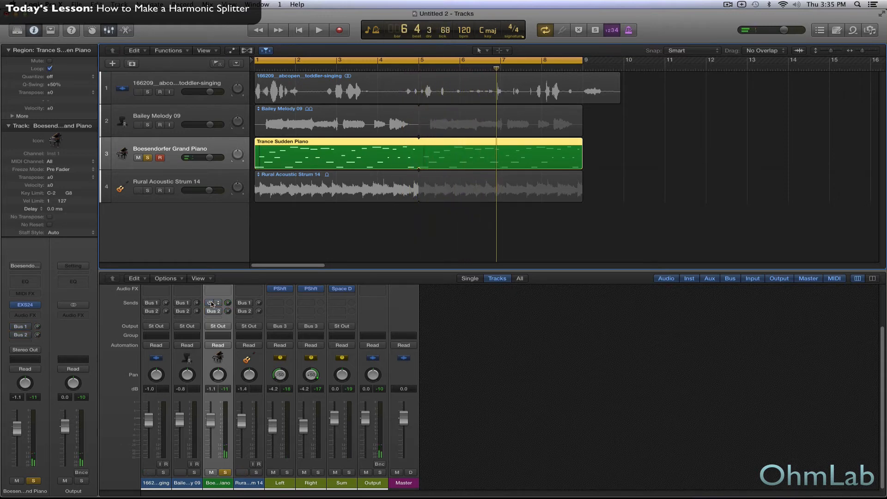
pyautogui.click(212, 304)
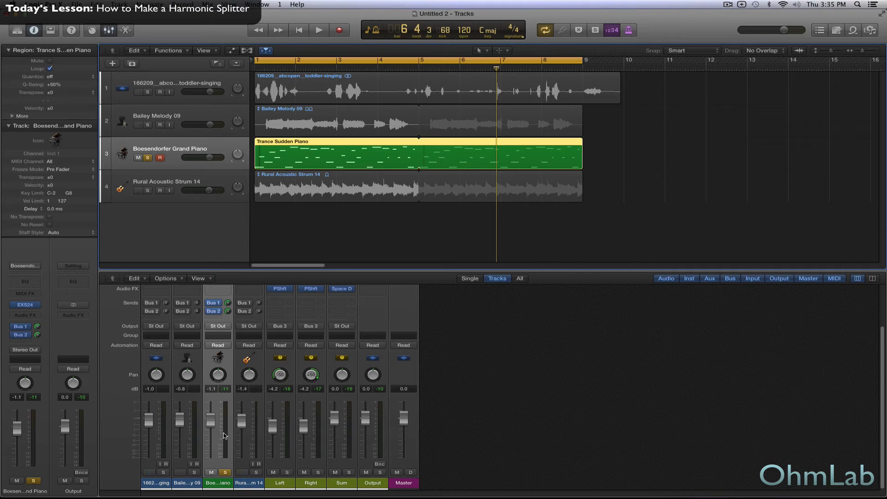
# Step: Open the Pitch Shifter settings of both the Left and Right auxes
pyautogui.scroll(3, 228, 436)
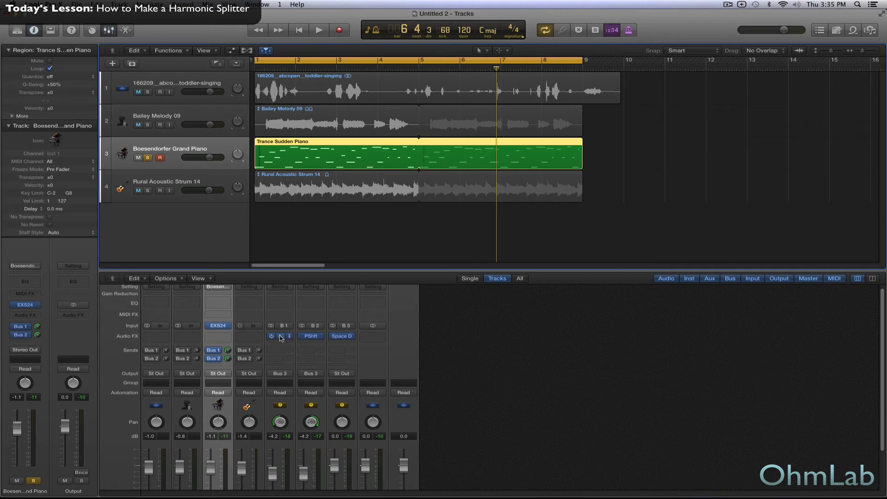
pyautogui.click(306, 337)
pyautogui.click(311, 337)
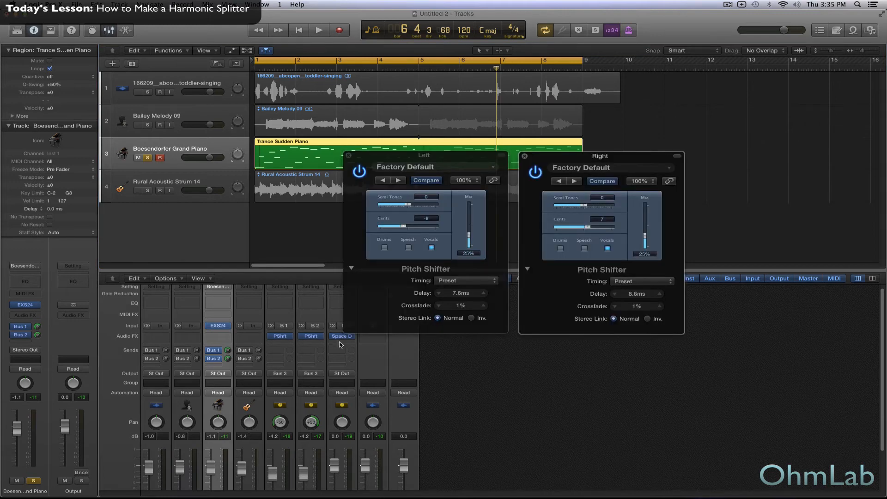
# Step: Set Semi Tones to -12 in both the Left and Right Pitch Shifters
pyautogui.click(409, 206)
pyautogui.moveTo(408, 207); pyautogui.dragTo(372, 205)
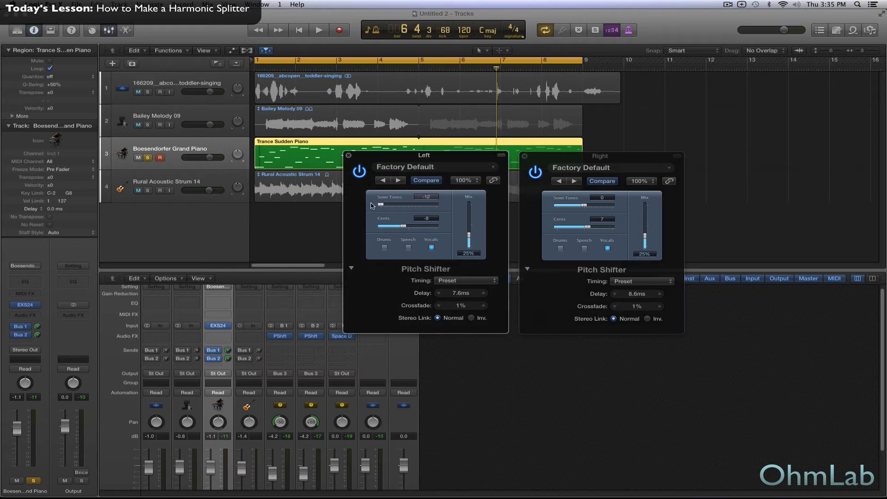
pyautogui.click(583, 205)
pyautogui.moveTo(584, 205); pyautogui.dragTo(550, 207)
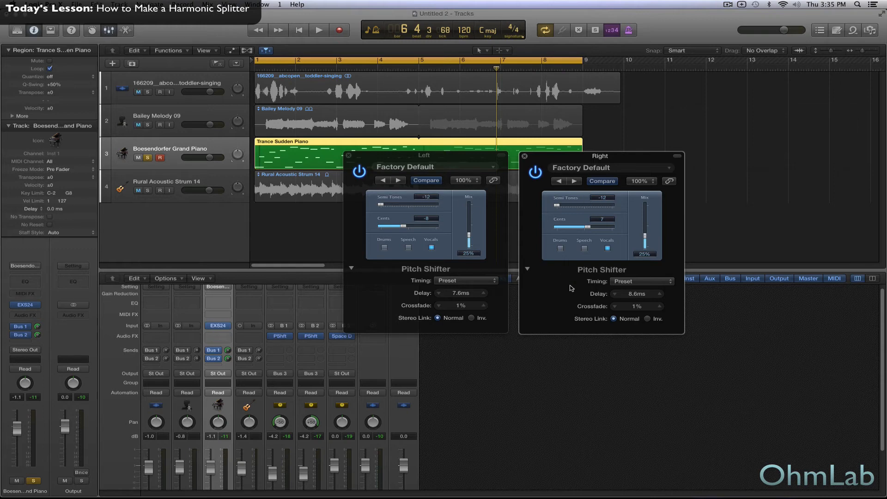
# Step: Play back the octave-down effect on the soloed piano, with its Bus 1 and Bus 2 sends on and bypassed
pyautogui.press('space')
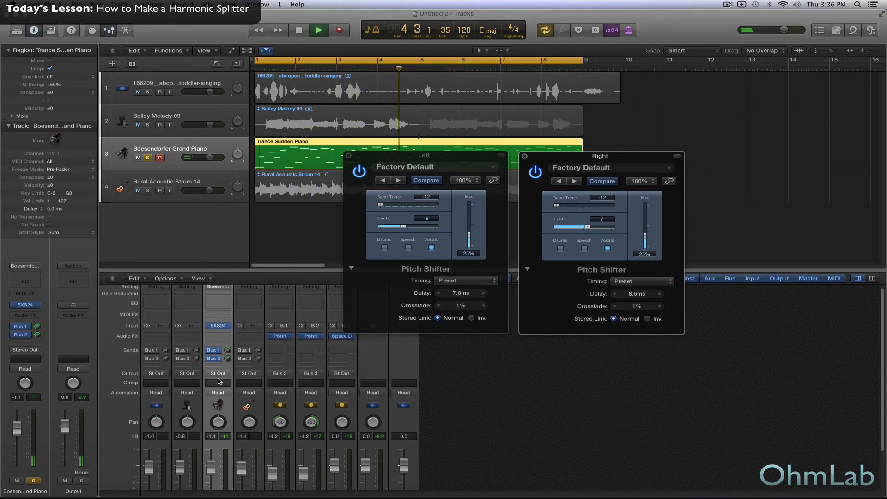
pyautogui.press('space')
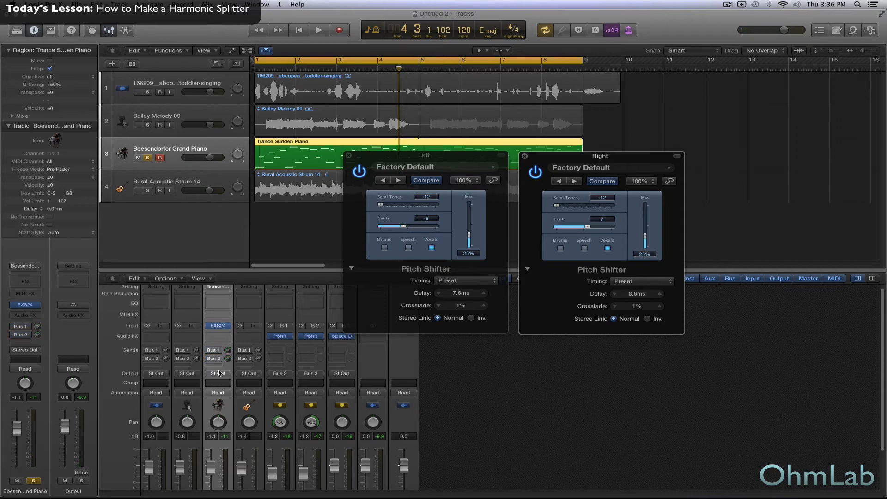
pyautogui.press('space')
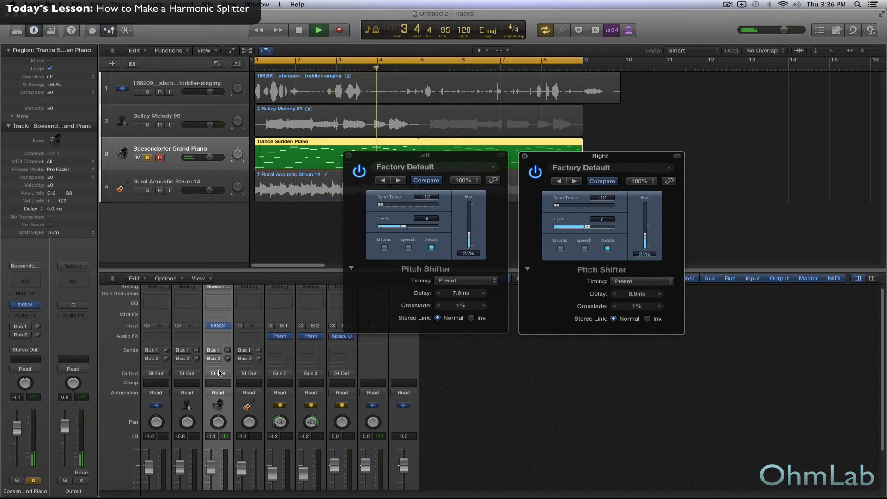
pyautogui.press('space')
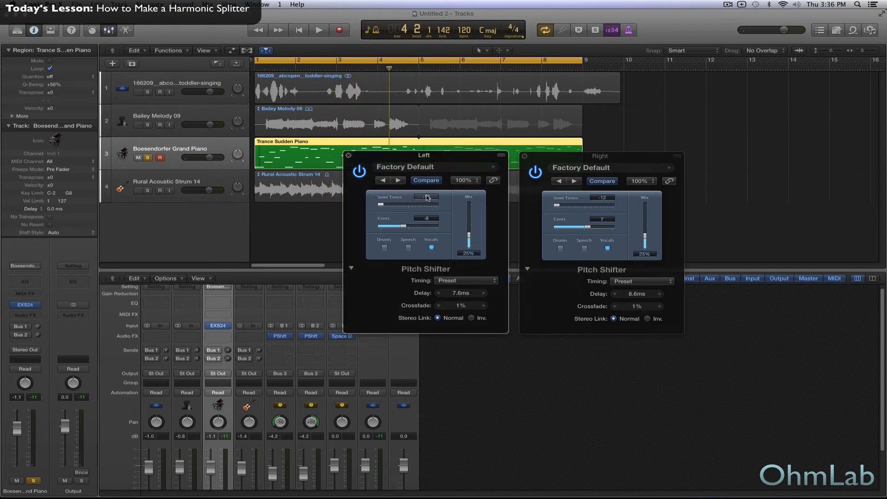
# Step: Reset Semi Tones to 0 in both the Left and Right Pitch Shifters
pyautogui.doubleClick(426, 197)
pyautogui.press('Return')
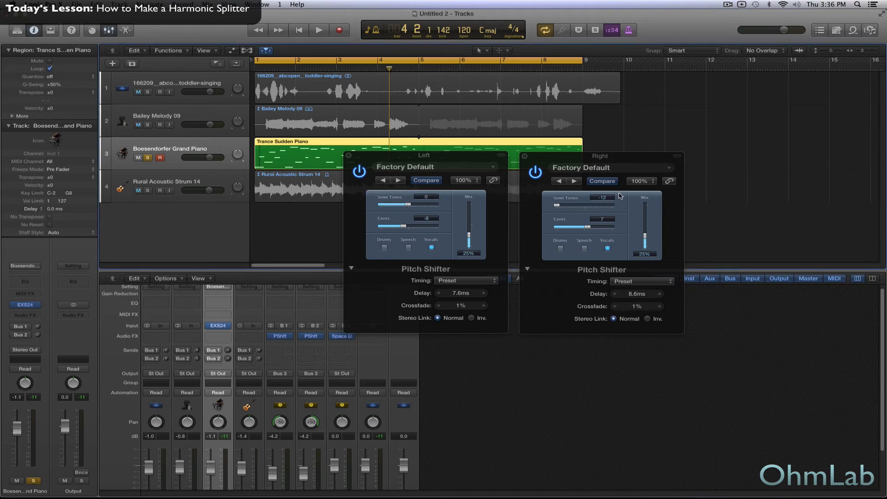
pyautogui.doubleClick(609, 197)
pyautogui.press('Return')
# Step: Re-enable the piano's Bus 1 and Bus 2 sends and play back the soloed track
pyautogui.click(210, 355)
pyautogui.press('space')
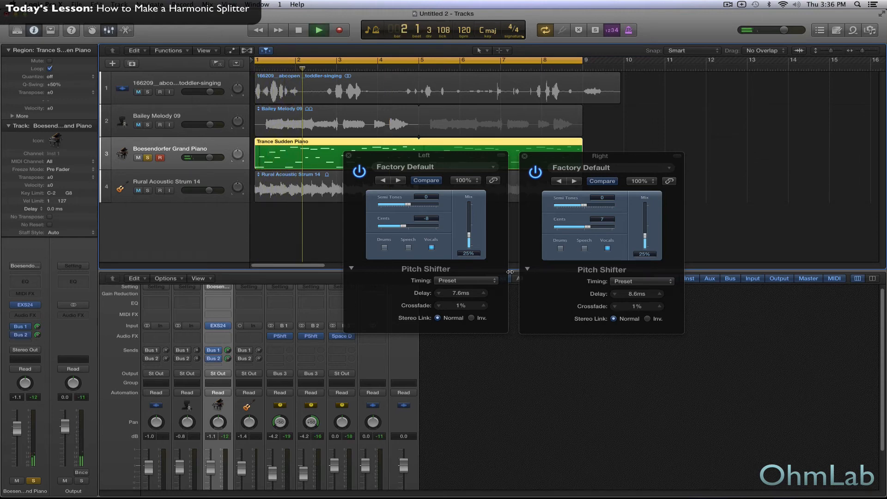
pyautogui.press('space')
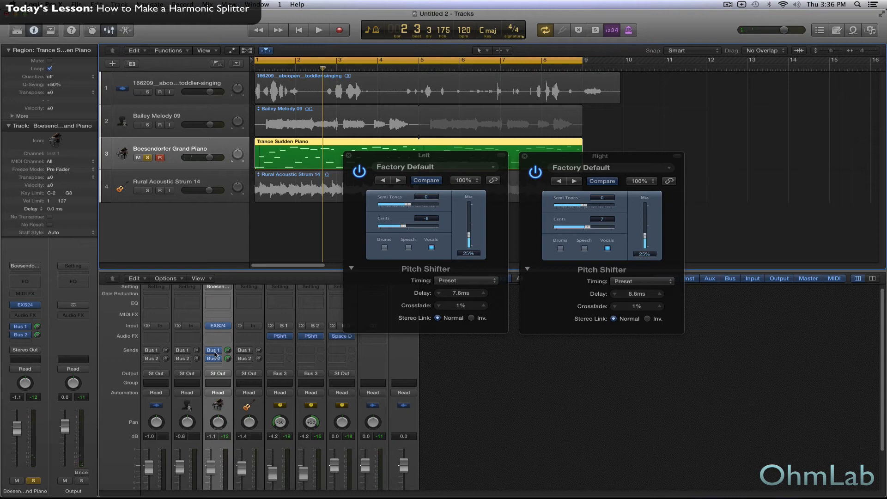
# Step: Switch the solo and the active Bus 1 and Bus 2 sends from the piano to Bailey Melody 09
pyautogui.click(193, 374)
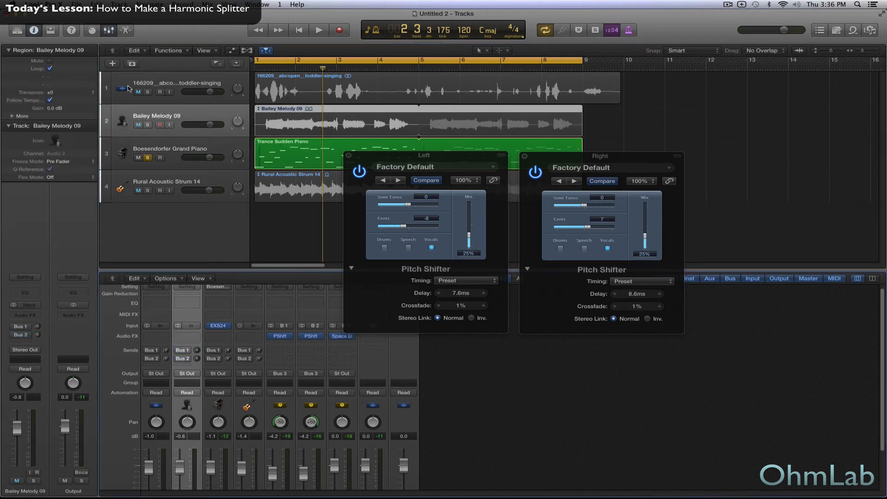
pyautogui.click(149, 158)
pyautogui.click(147, 125)
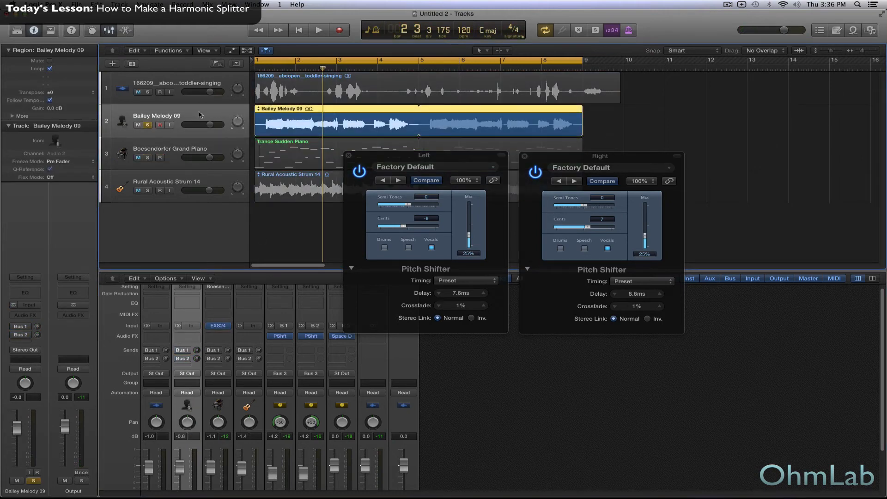
pyautogui.click(177, 351)
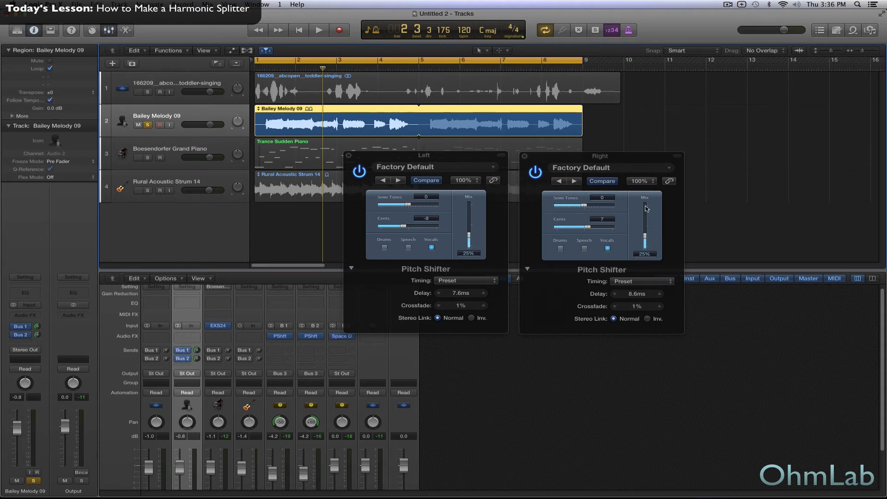
# Step: Raise the Mix of both Pitch Shifters to 30% and play back Bailey Melody 09 with its sends on and bypassed
pyautogui.moveTo(467, 236); pyautogui.dragTo(468, 235)
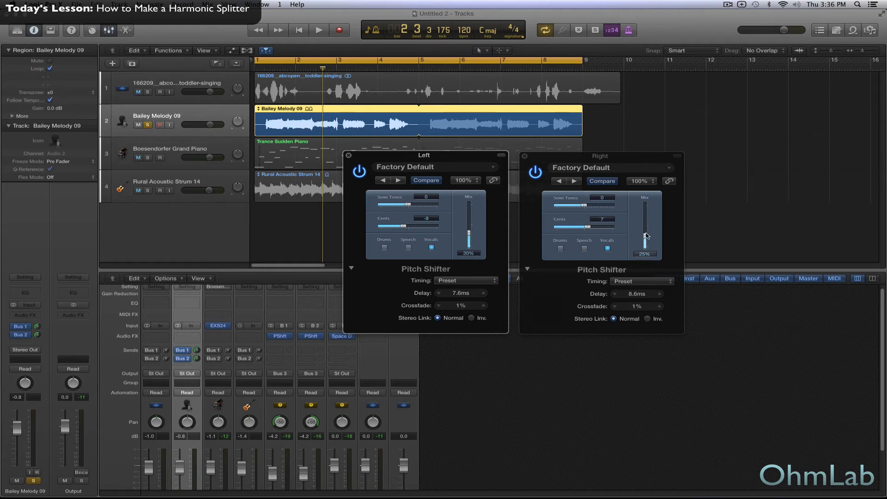
pyautogui.moveTo(645, 237); pyautogui.dragTo(646, 235)
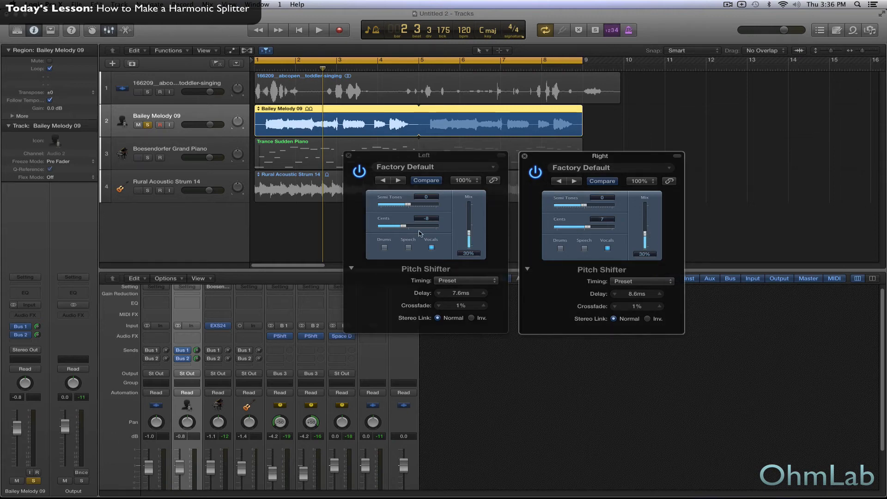
pyautogui.press('space')
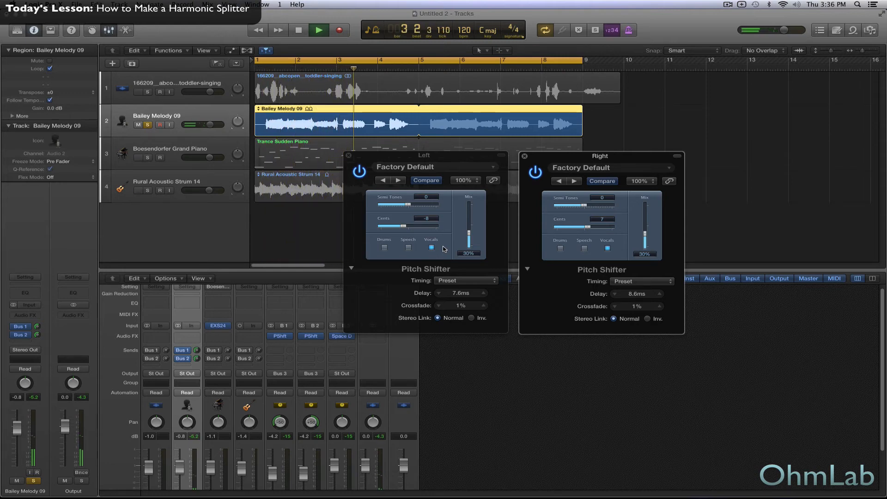
pyautogui.press('space')
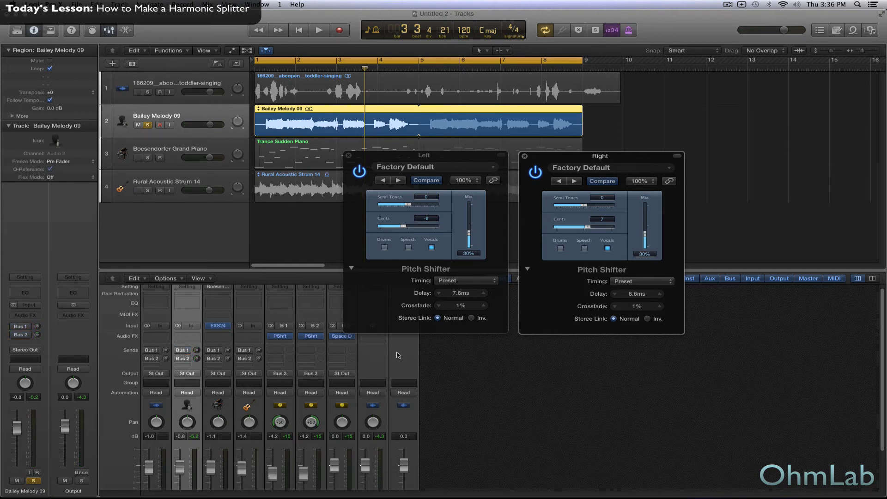
pyautogui.press('space')
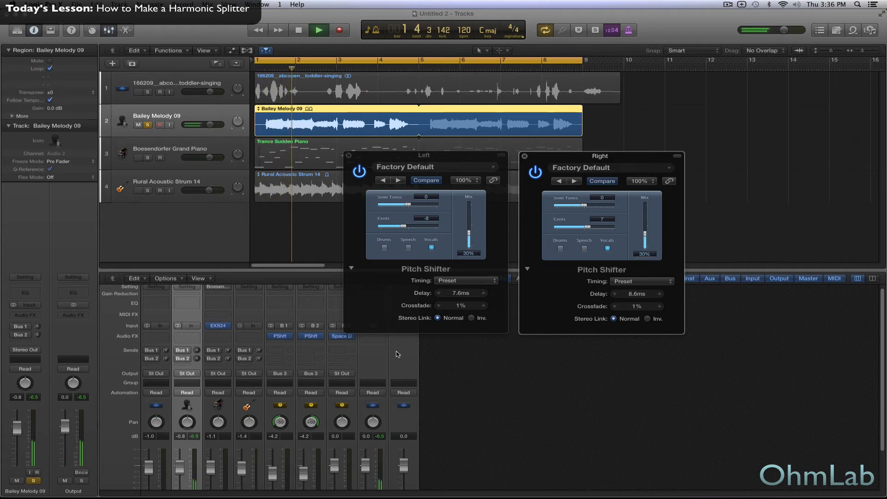
pyautogui.press('space')
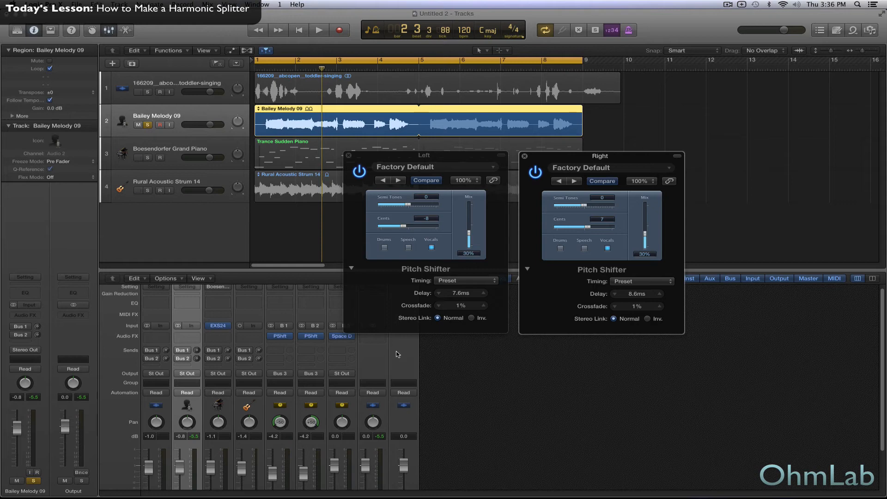
# Step: Leave Bailey Melody 09's Bus 1 and Bus 2 sends off and move the solo to Rural Acoustic Strum 14
pyautogui.click(179, 351)
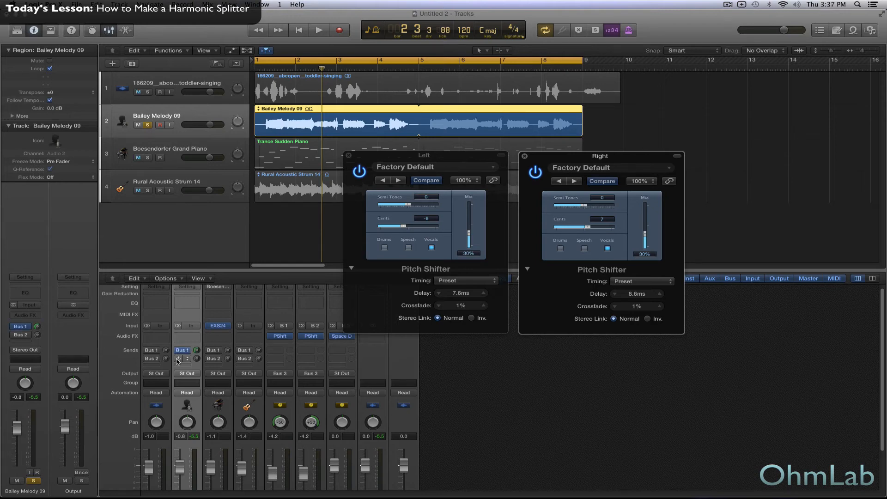
pyautogui.click(178, 350)
pyautogui.click(178, 358)
pyautogui.click(250, 369)
pyautogui.click(147, 125)
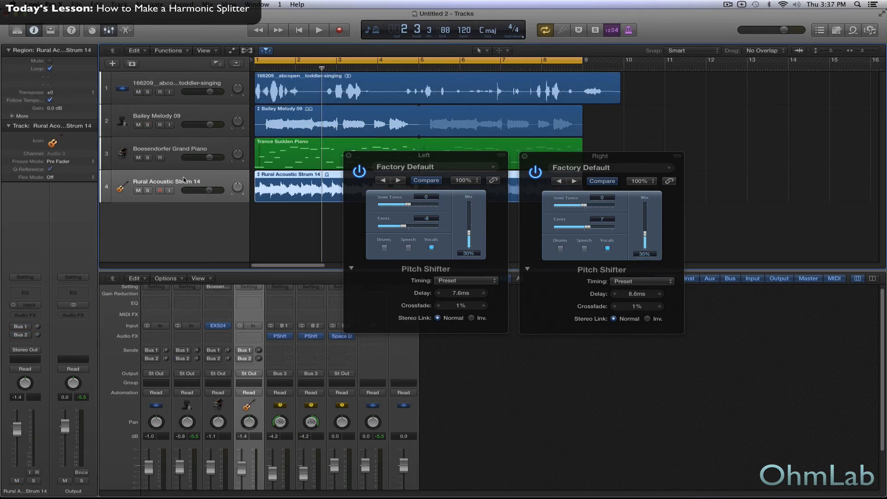
pyautogui.click(148, 191)
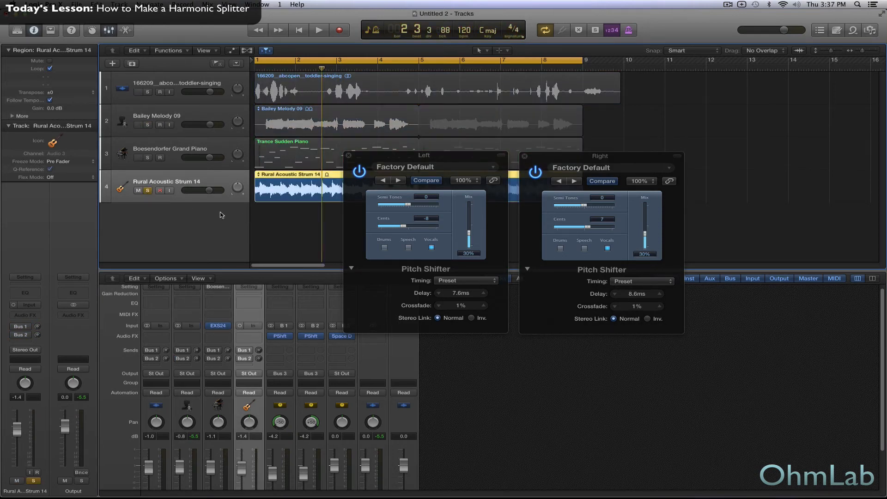
# Step: Audition the dry Rural Acoustic Strum 14, lower both Pitch Shifters' Mix to about 26% and play the track again
pyautogui.press('space')
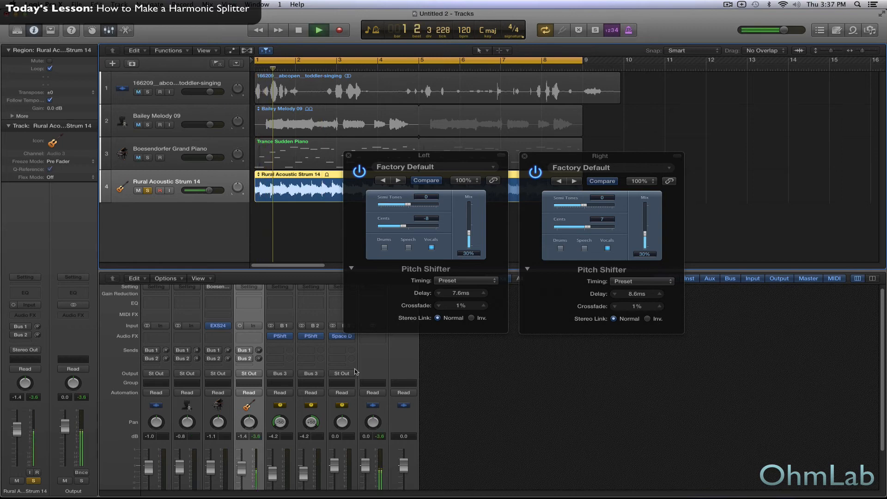
pyautogui.press('space')
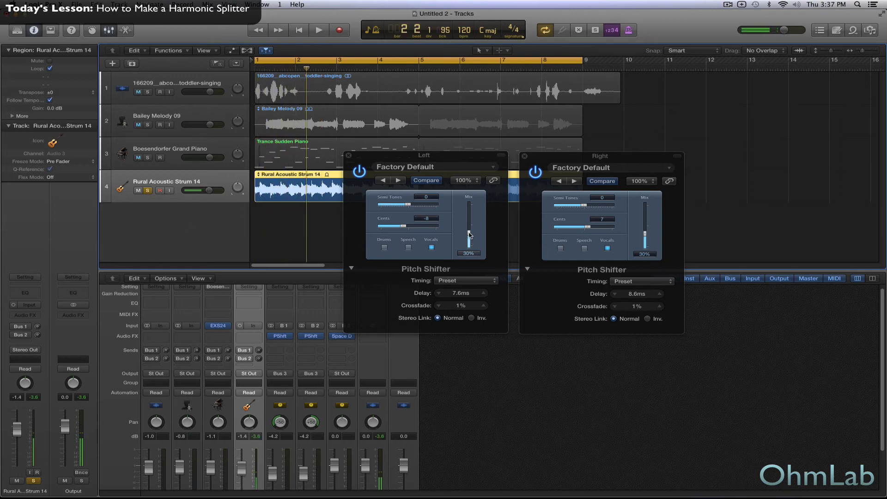
pyautogui.moveTo(469, 233); pyautogui.dragTo(469, 236)
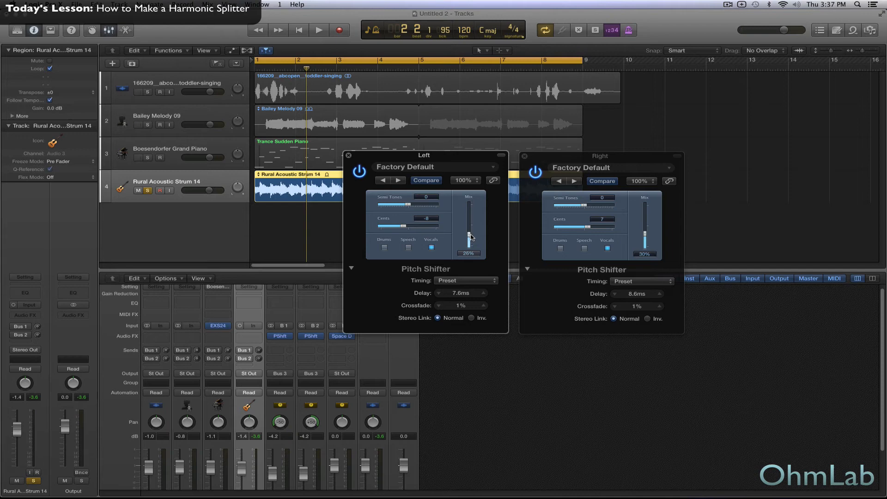
pyautogui.moveTo(645, 234); pyautogui.dragTo(645, 237)
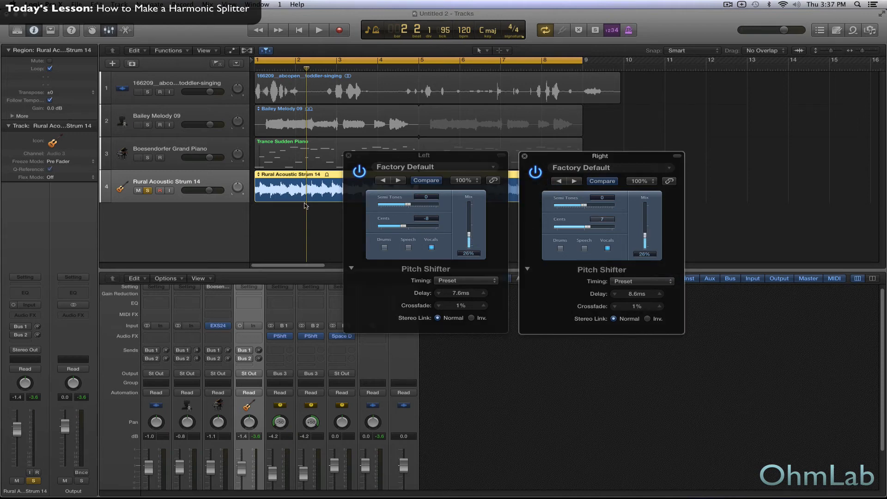
pyautogui.press('space')
pyautogui.scroll(-3, 378, 433)
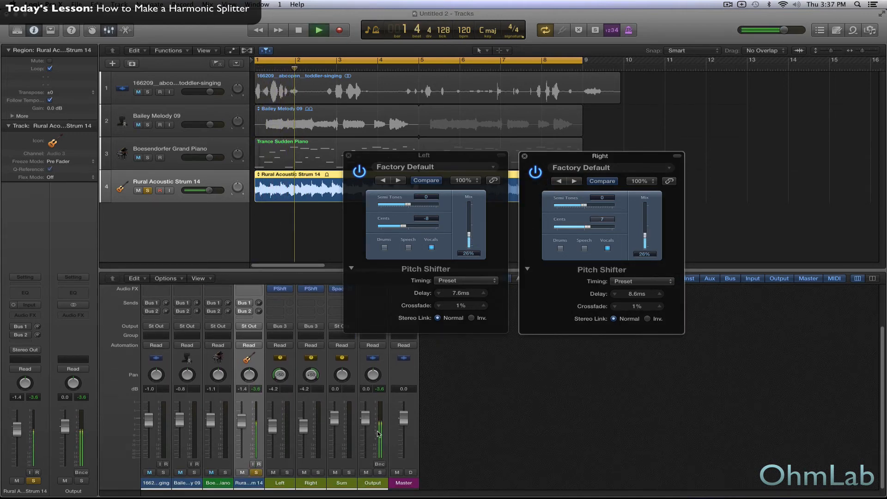
# Step: Turn on Rural Acoustic Strum 14's Bus 1 and Bus 2 sends and adjust their levels during playback, setting Bus 1 to about -4.5 dB
pyautogui.press('space')
pyautogui.click(240, 303)
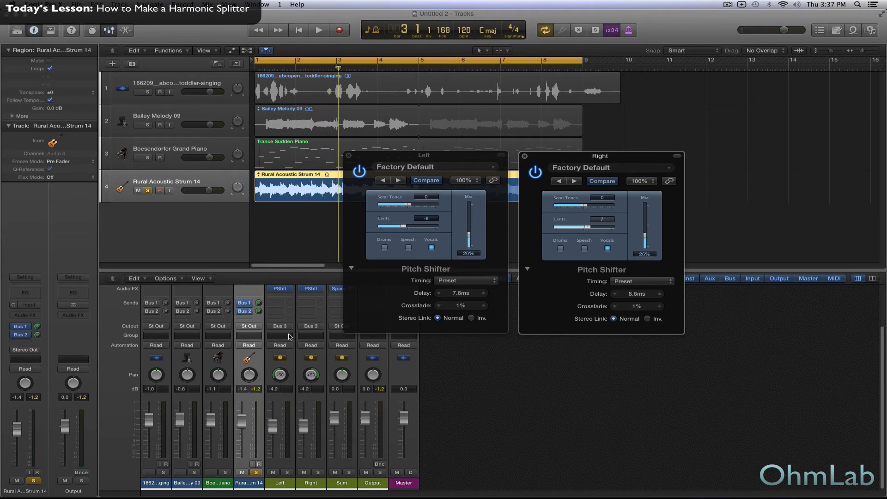
pyautogui.press('space')
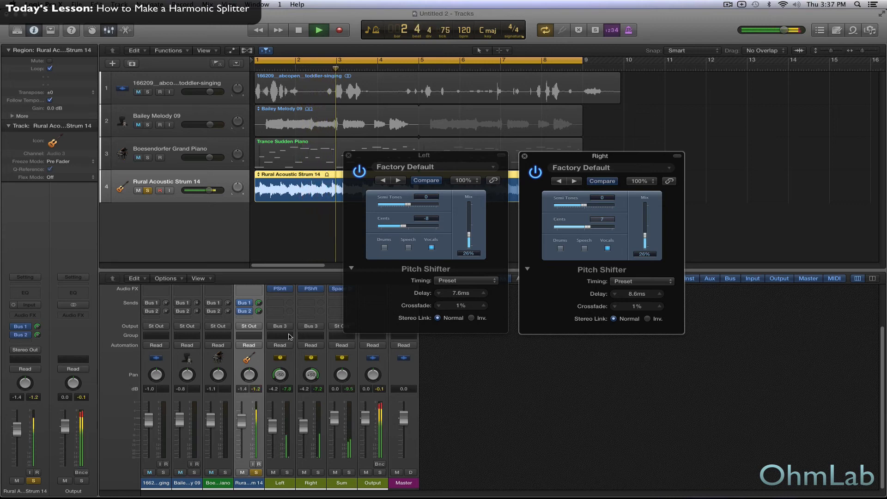
pyautogui.moveTo(259, 312); pyautogui.dragTo(260, 308)
pyautogui.moveTo(259, 303); pyautogui.dragTo(261, 314)
pyautogui.click(260, 311)
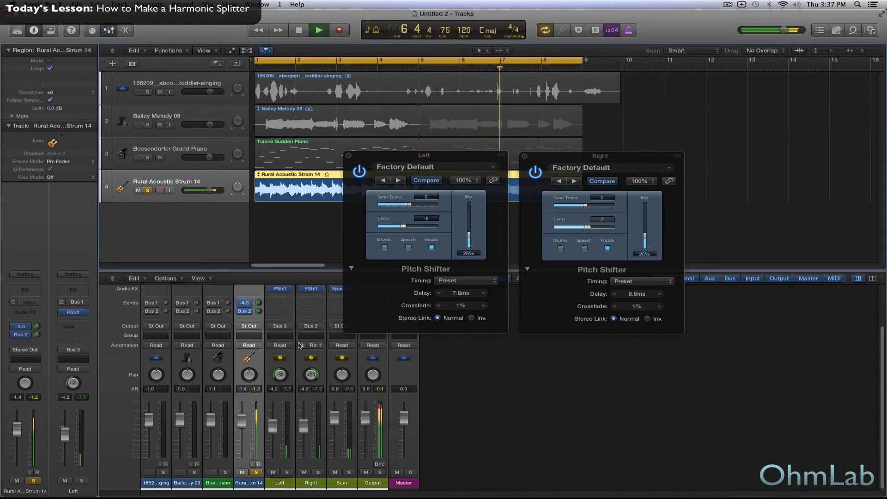
pyautogui.press('space')
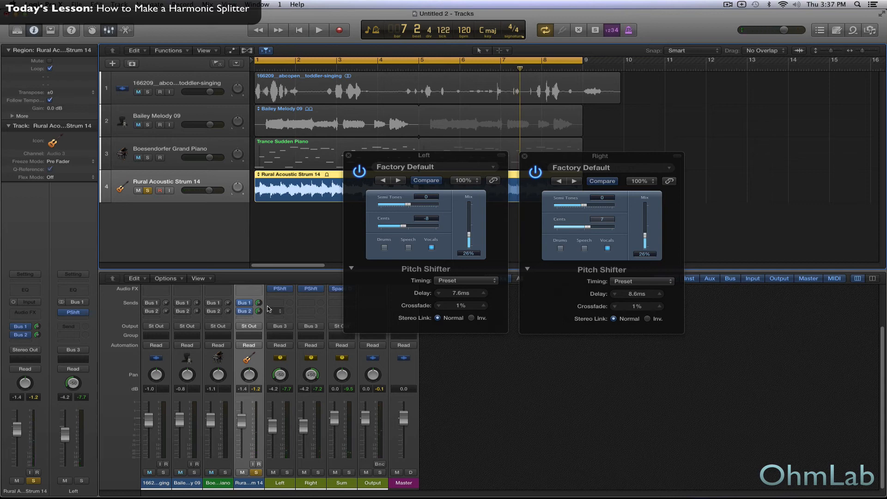
# Step: Compare playback of Rural Acoustic Strum 14 with its Bus 1 and Bus 2 sends bypassed and turned back on
pyautogui.moveTo(240, 315)
pyautogui.click(241, 312)
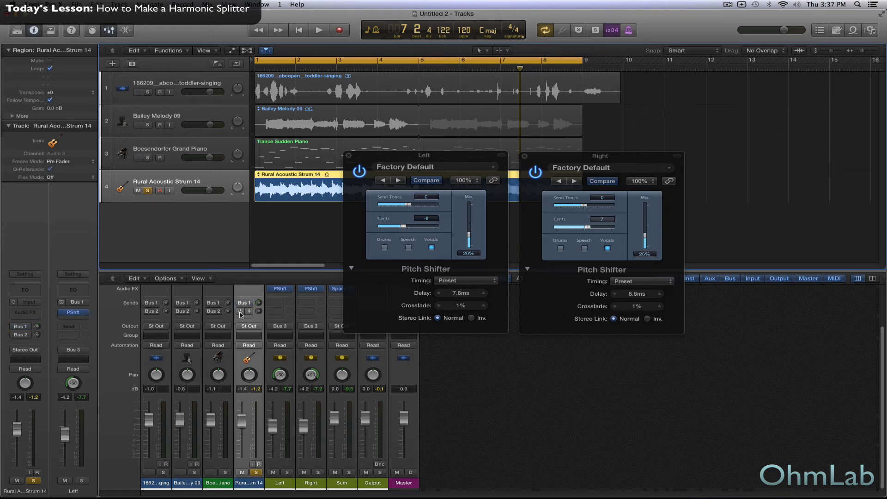
pyautogui.press('space')
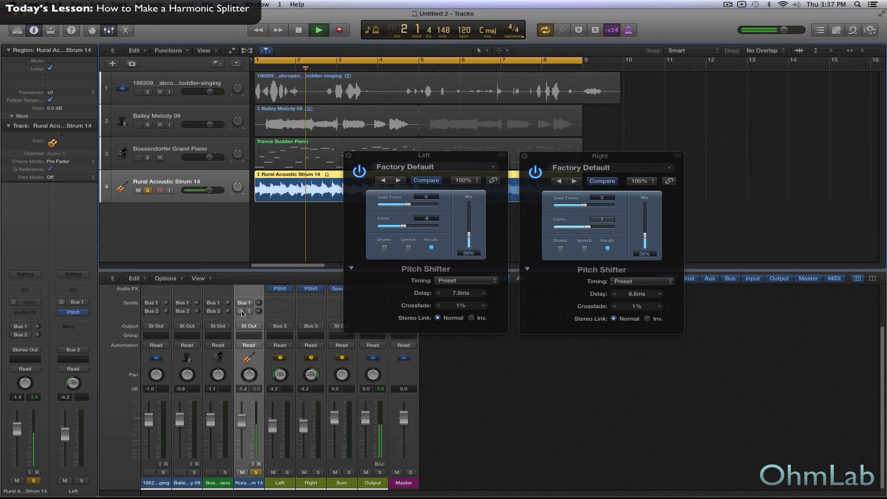
pyautogui.press('space')
pyautogui.click(241, 312)
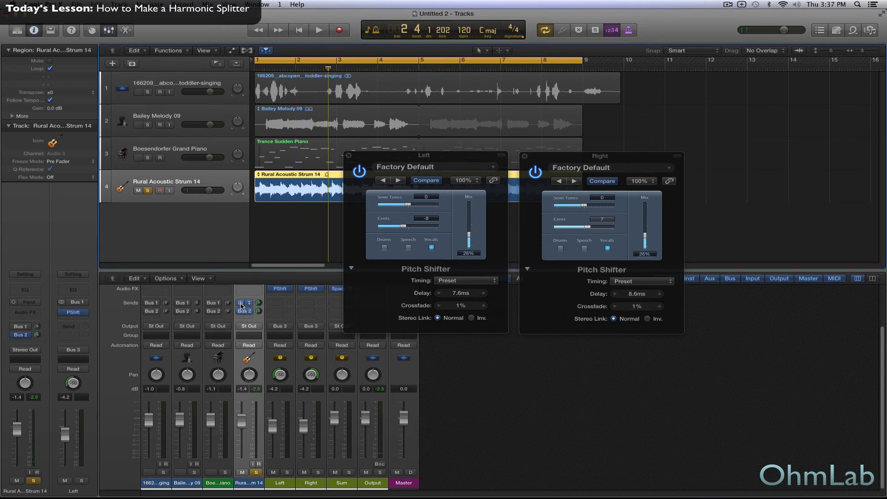
pyautogui.press('space')
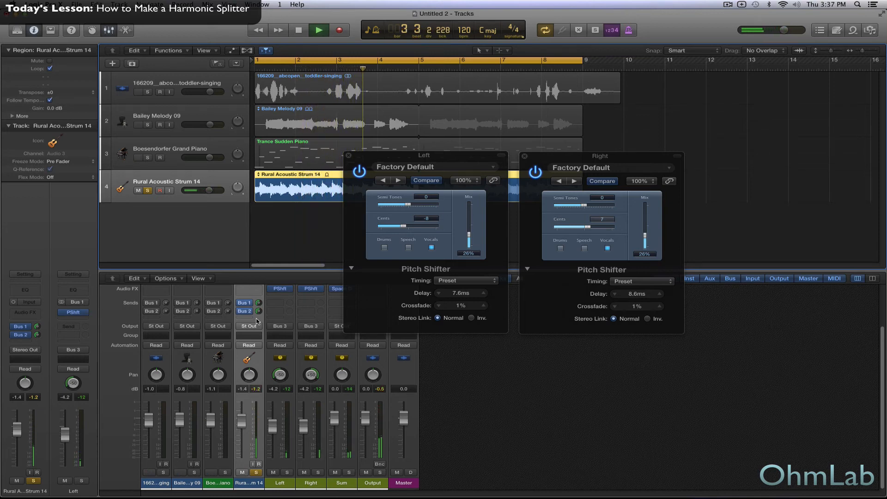
pyautogui.press('space')
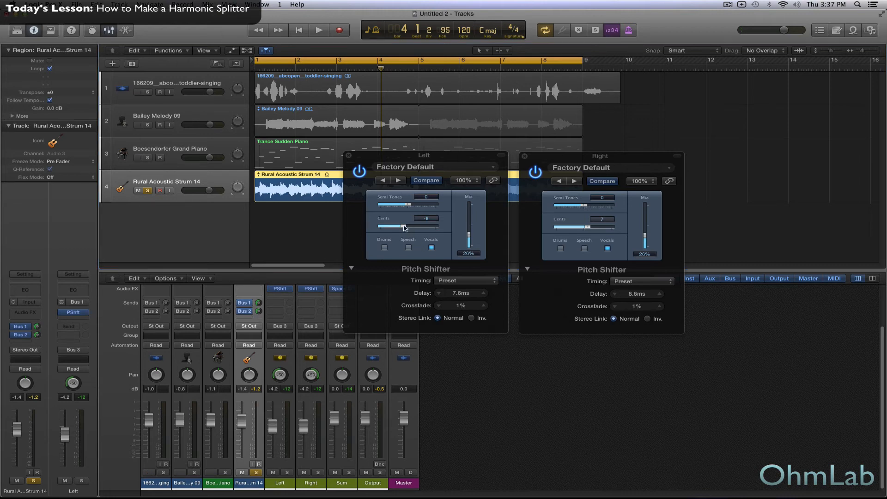
# Step: Set the Pitch Shifters' Cents to -7 on Left and 6 on Right and audition the guitar
pyautogui.click(404, 227)
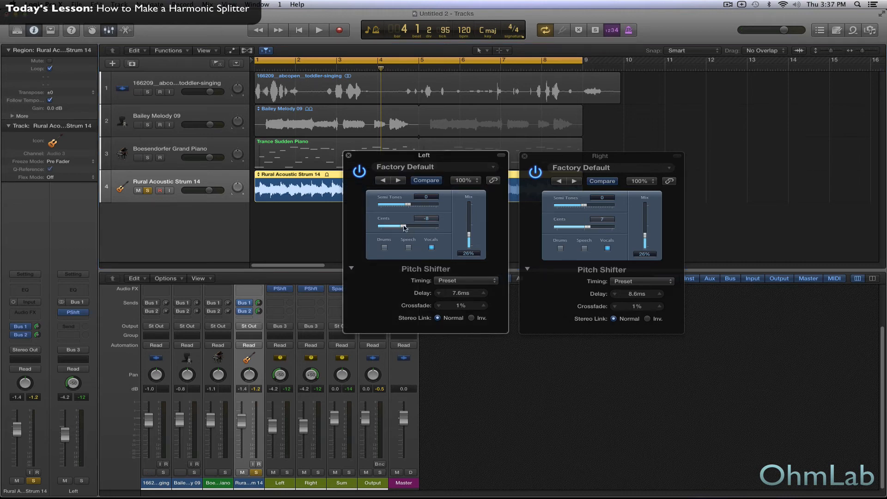
pyautogui.click(588, 227)
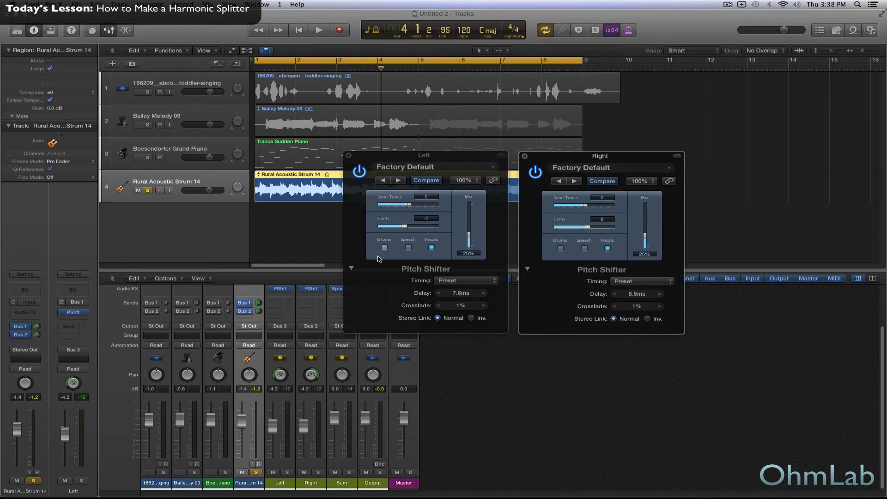
pyautogui.press('space')
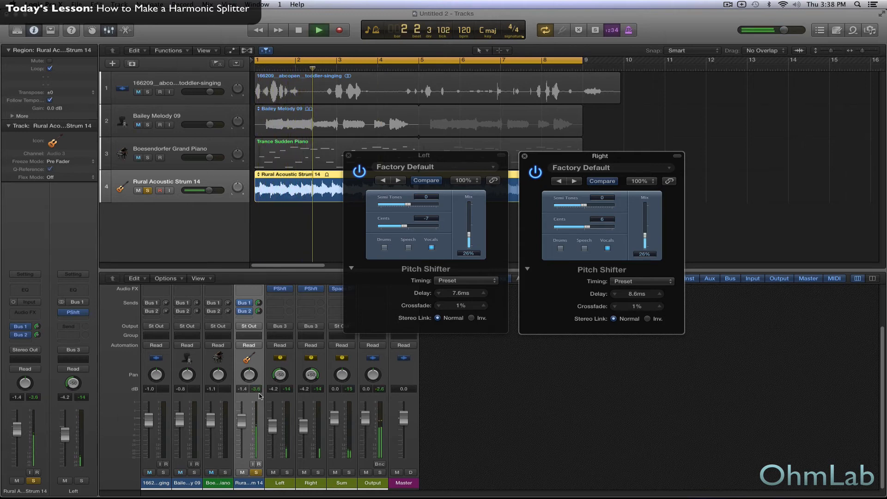
pyautogui.press('space')
# Step: Set the Left Pitch Shifter to -6 cents with a 30% Mix and the Right one to 5 cents with a 31% Mix
pyautogui.click(405, 227)
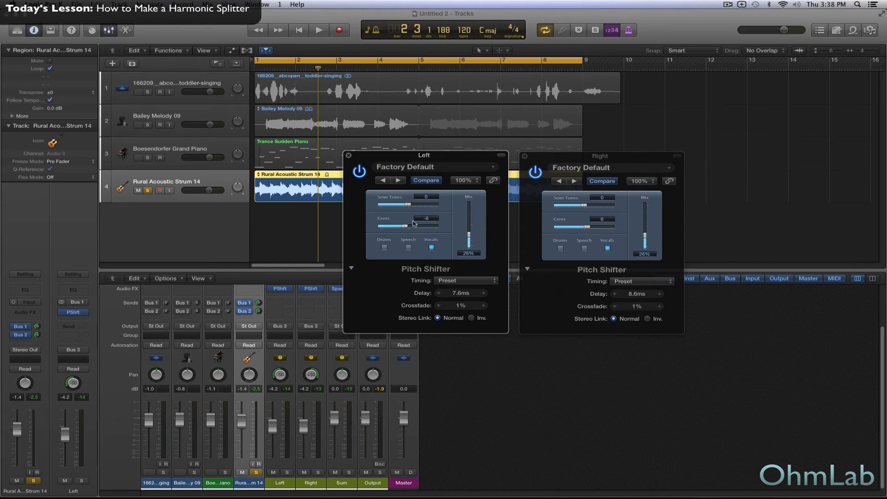
pyautogui.click(587, 228)
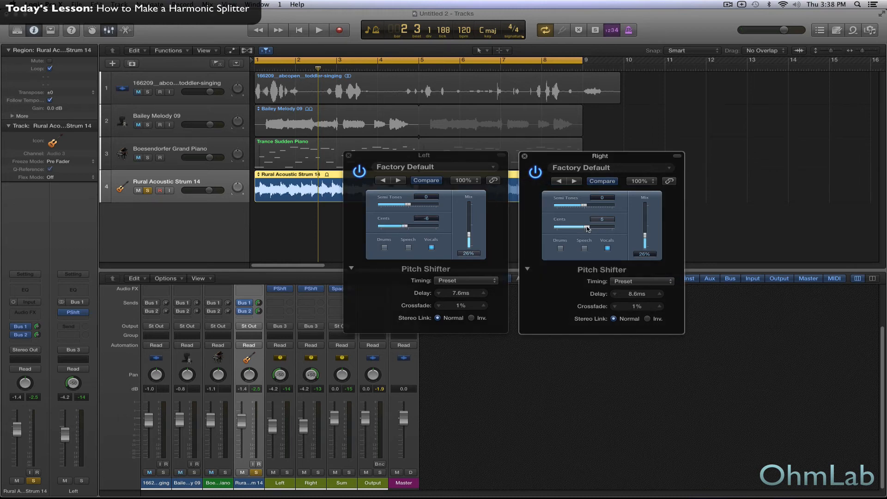
pyautogui.moveTo(645, 236); pyautogui.dragTo(645, 233)
pyautogui.moveTo(468, 234); pyautogui.dragTo(469, 234)
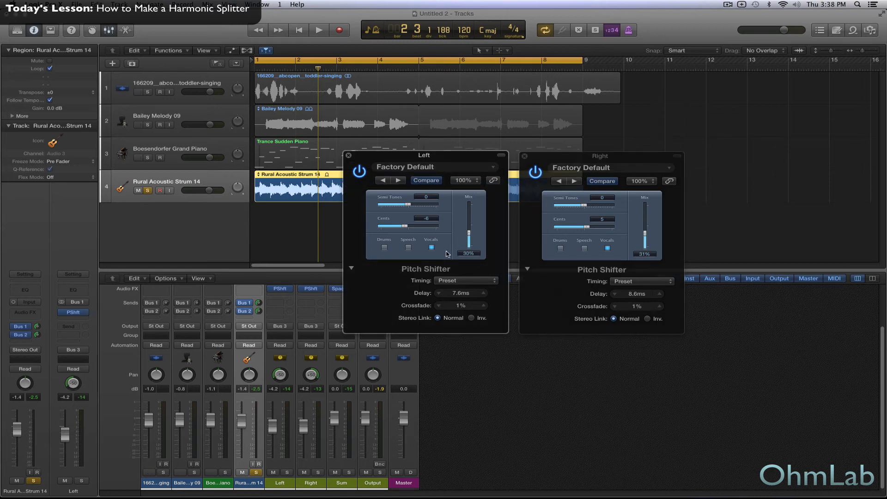
# Step: Play the guitar with its Bus 1 and Bus 2 sends on, bypass them for a dry comparison, and leave them on
pyautogui.press('space')
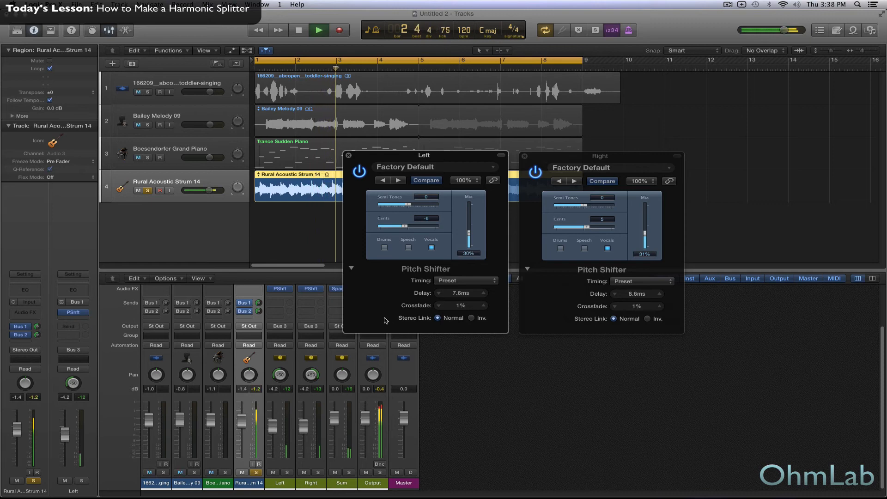
pyautogui.press('space')
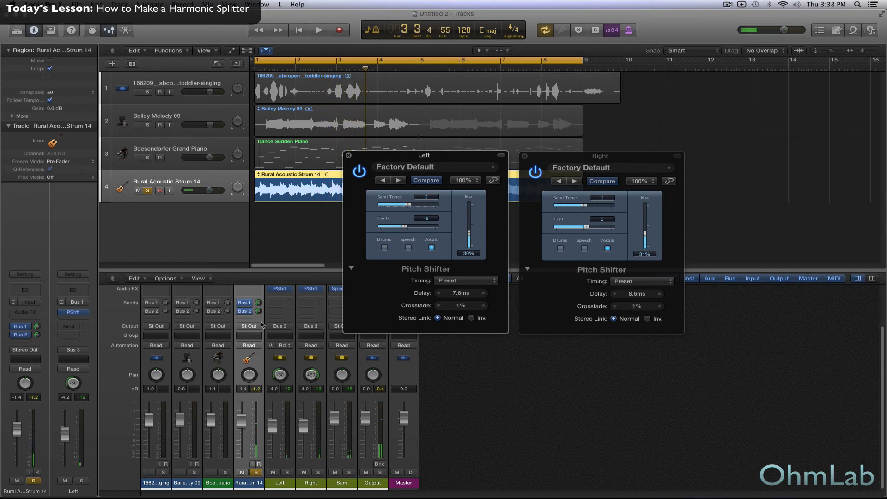
pyautogui.press('space')
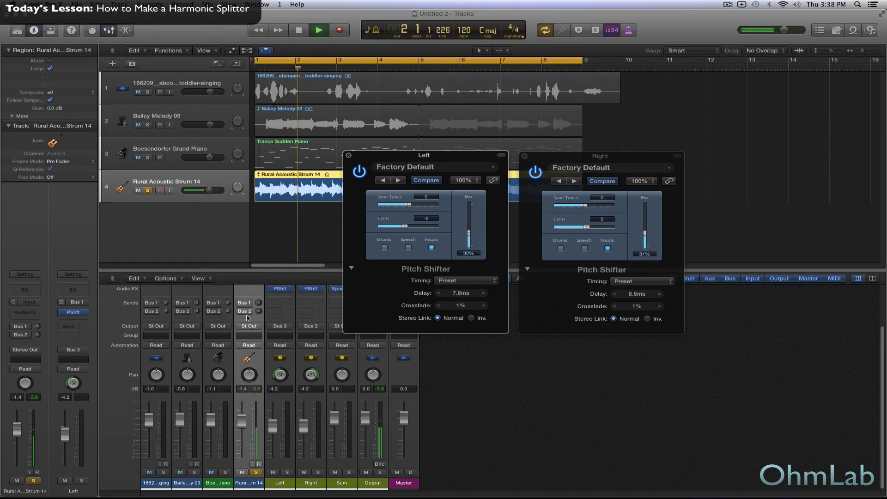
pyautogui.press('space')
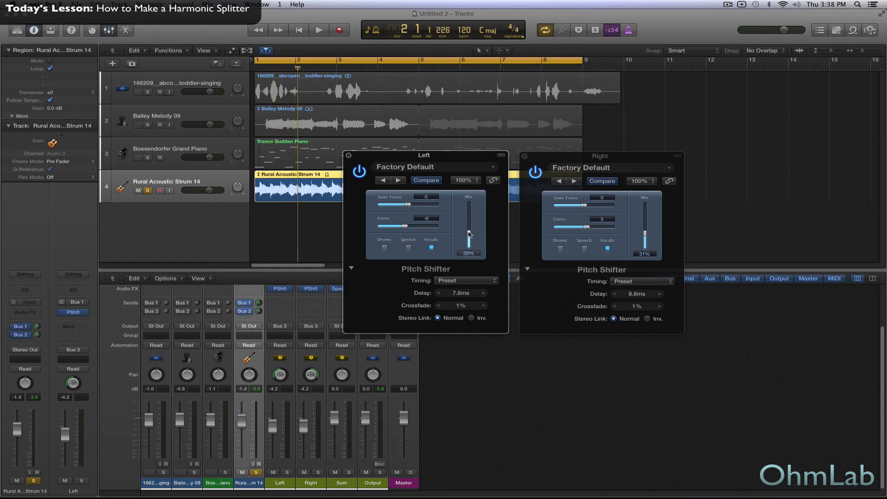
# Step: Lower the Mix of both Pitch Shifters to 29% and audition the guitar again
pyautogui.moveTo(645, 233); pyautogui.dragTo(646, 235)
pyautogui.press('space')
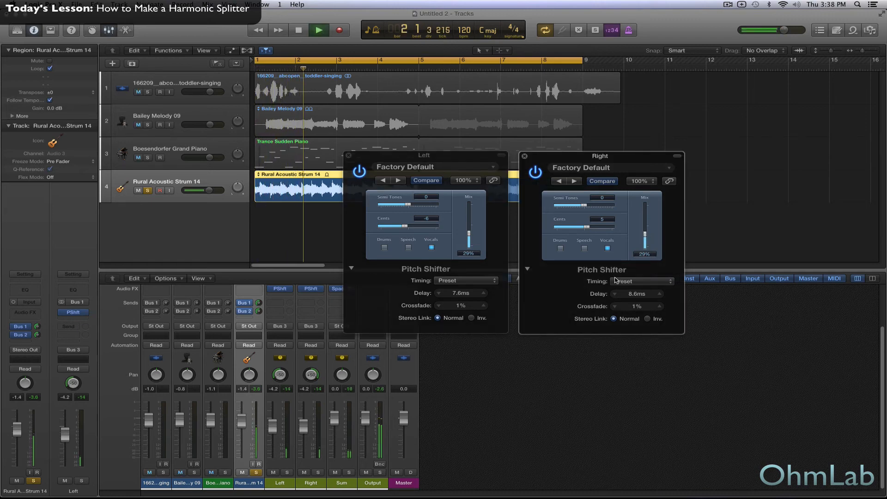
pyautogui.press('space')
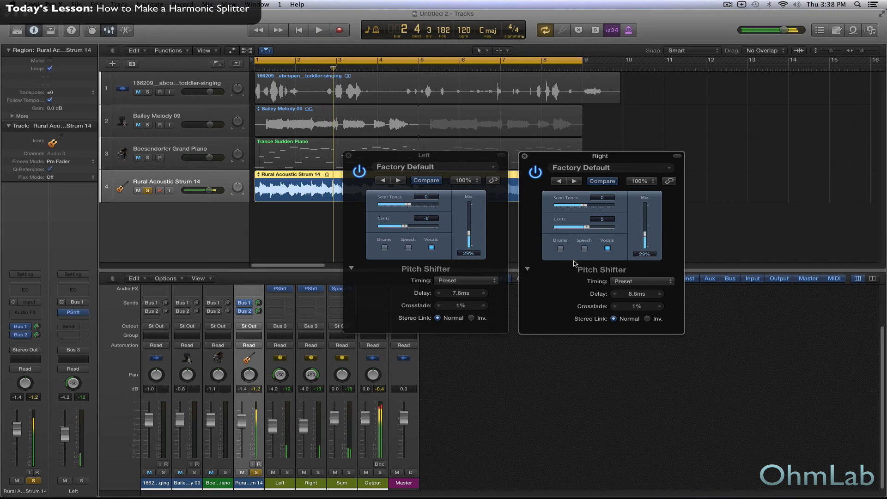
# Step: Move the solo from Rural Acoustic Strum 14 to Bailey Melody 09 and play it dry
pyautogui.click(148, 190)
pyautogui.click(186, 121)
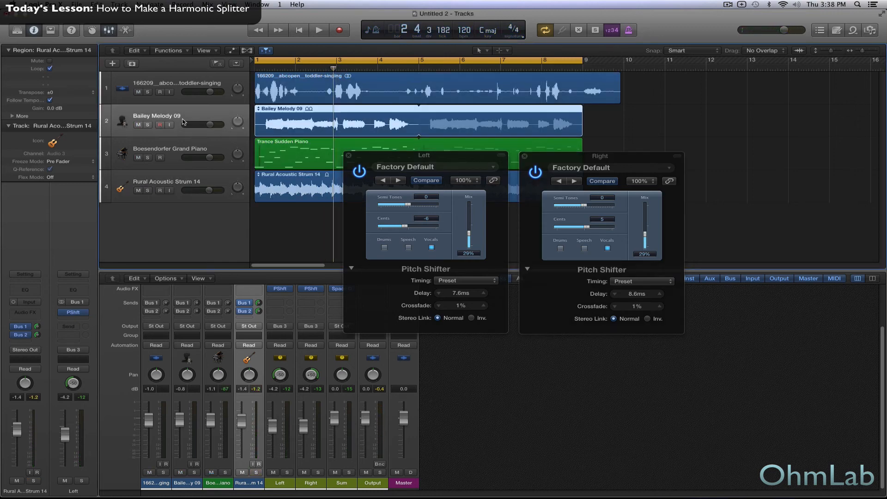
pyautogui.click(148, 125)
pyautogui.press('space')
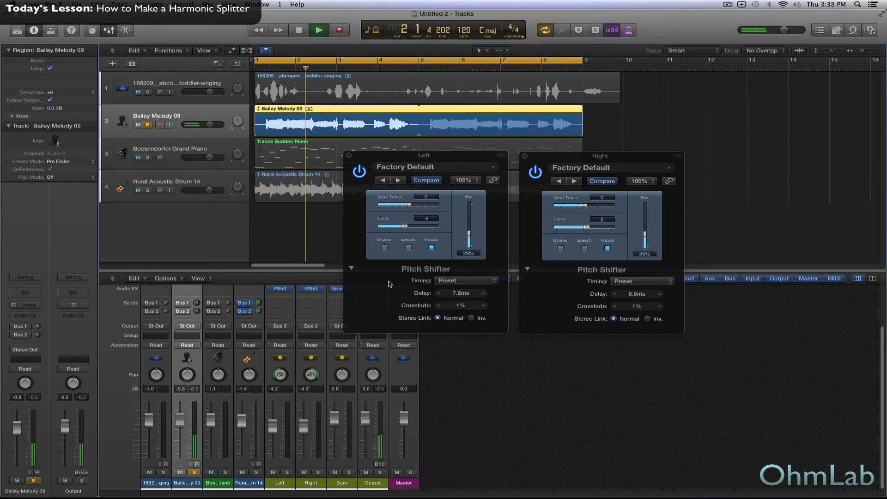
# Step: Set Left to -7 cents and 32% Mix and Right to 8 cents and 36% Mix, auditioning Bailey Melody 09 with its sends on
pyautogui.moveTo(406, 226); pyautogui.dragTo(404, 228)
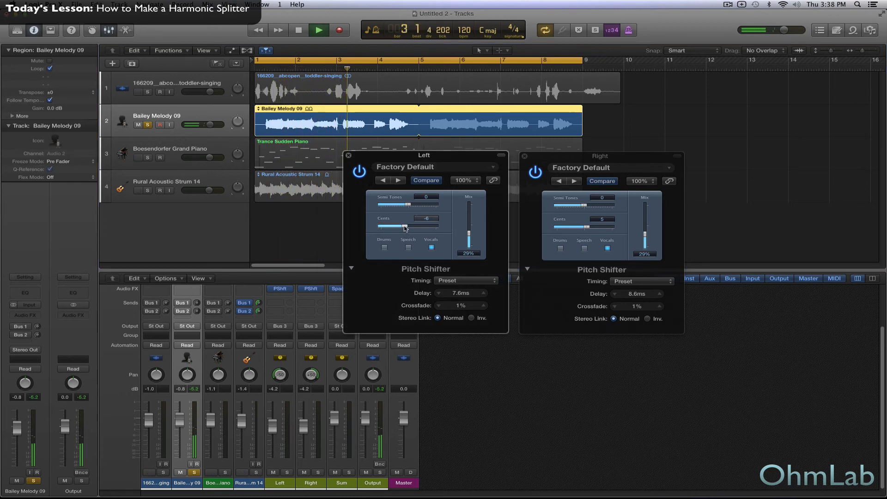
pyautogui.moveTo(586, 227); pyautogui.dragTo(587, 228)
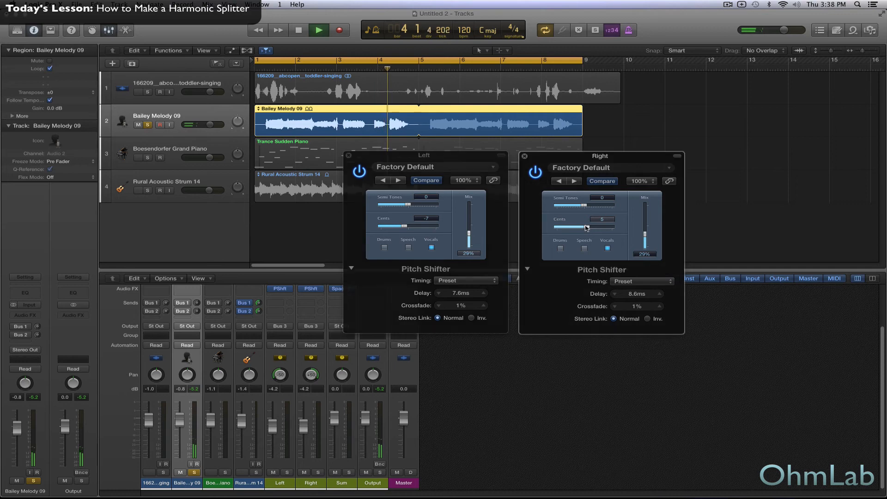
pyautogui.moveTo(645, 235); pyautogui.dragTo(646, 233)
pyautogui.moveTo(470, 234); pyautogui.dragTo(469, 232)
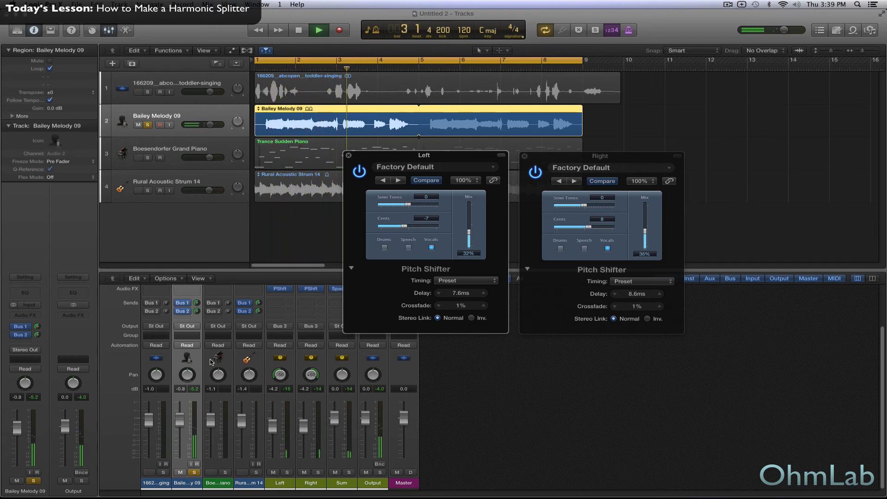
pyautogui.press('space')
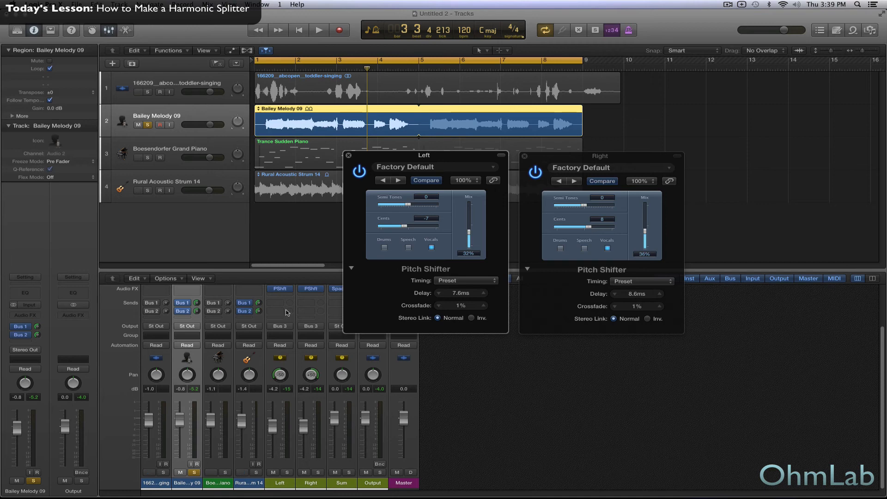
# Step: Close both Pitch Shifter windows and turn off Rural Acoustic Strum 14's Bus 1 and Bus 2 sends
pyautogui.click(348, 155)
pyautogui.click(524, 157)
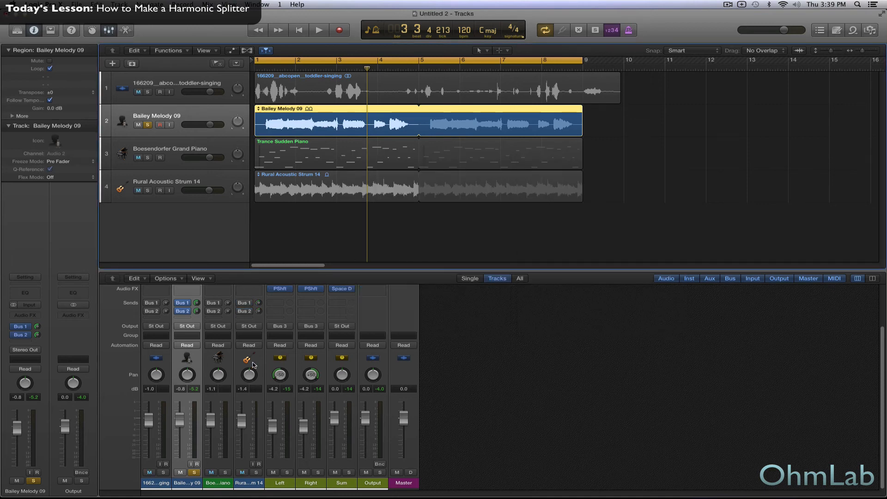
pyautogui.scroll(3, 212, 358)
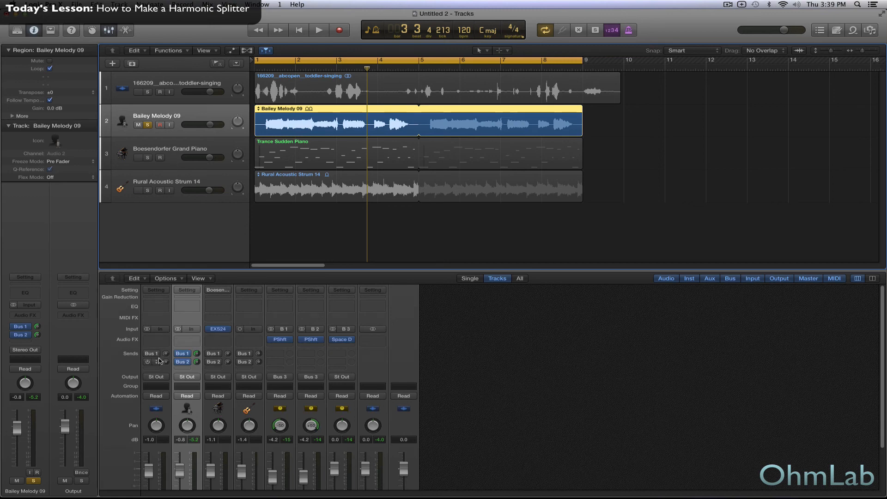
pyautogui.scroll(-3, 298, 370)
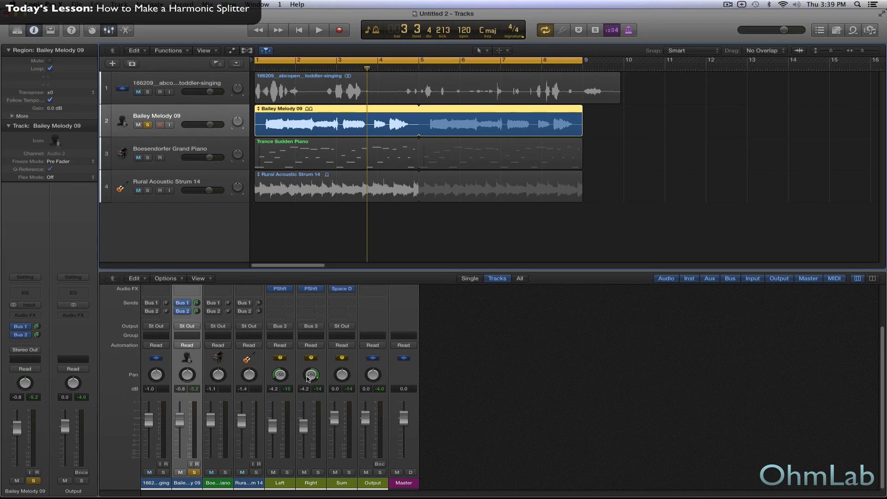
pyautogui.scroll(3, 305, 405)
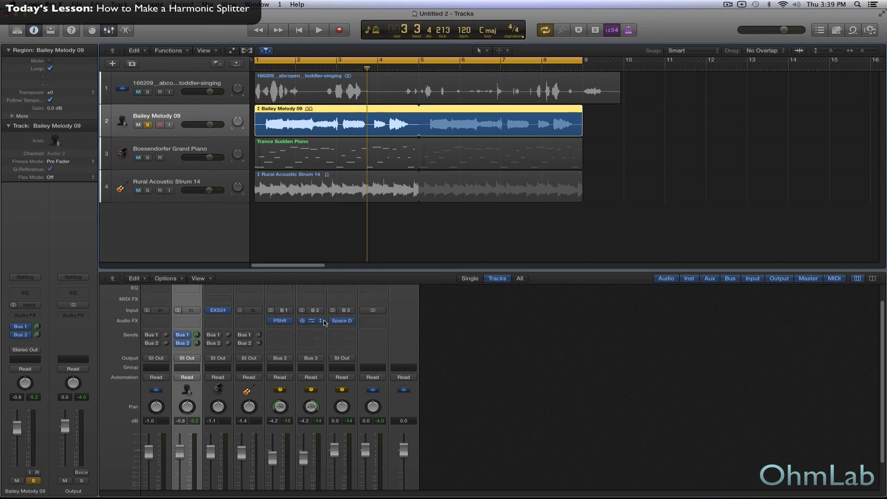
# Step: Reopen both Pitch Shifters, set the Delay to 6.7 ms on Left and 7.6 ms on Right, and play Bailey Melody 09
pyautogui.click(284, 323)
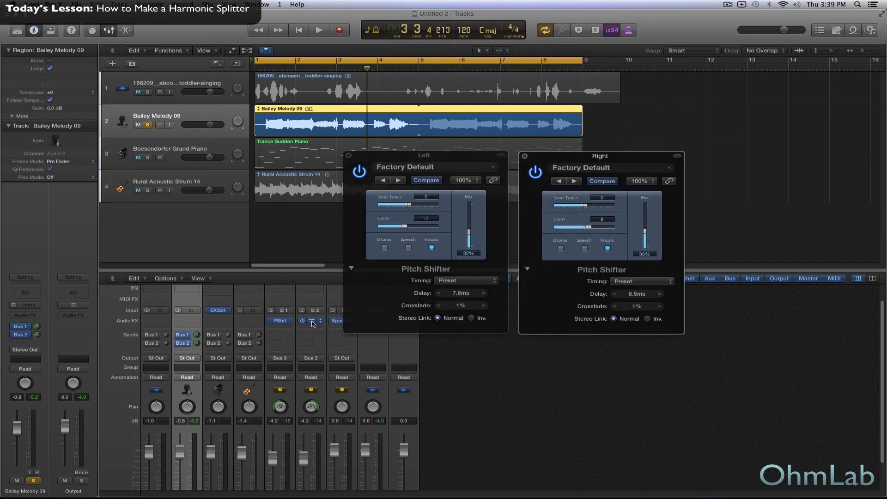
pyautogui.click(311, 321)
pyautogui.click(439, 293)
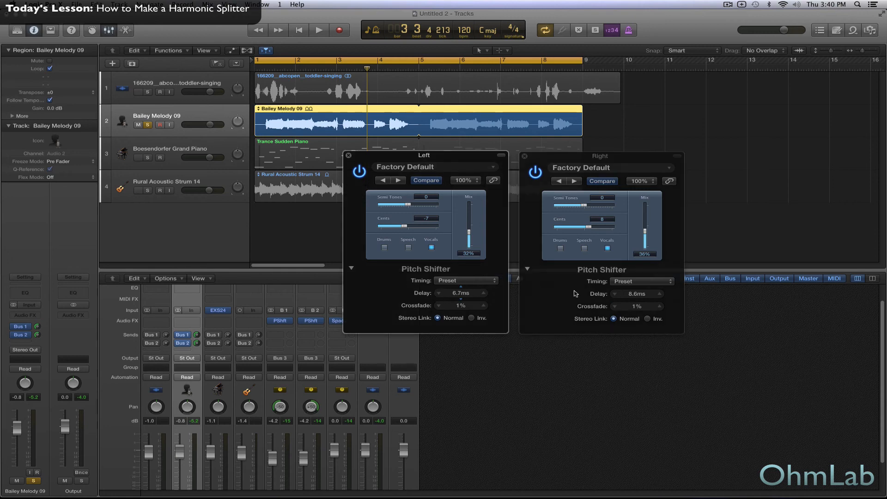
pyautogui.click(615, 294)
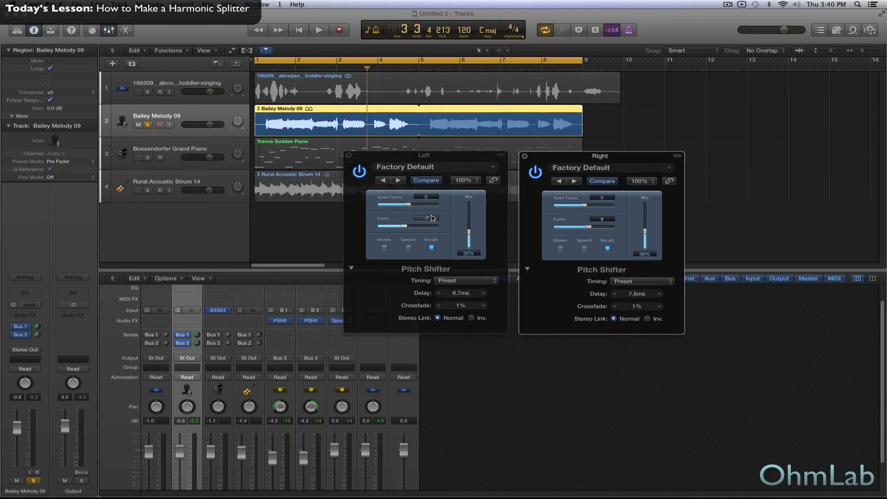
pyautogui.press('space')
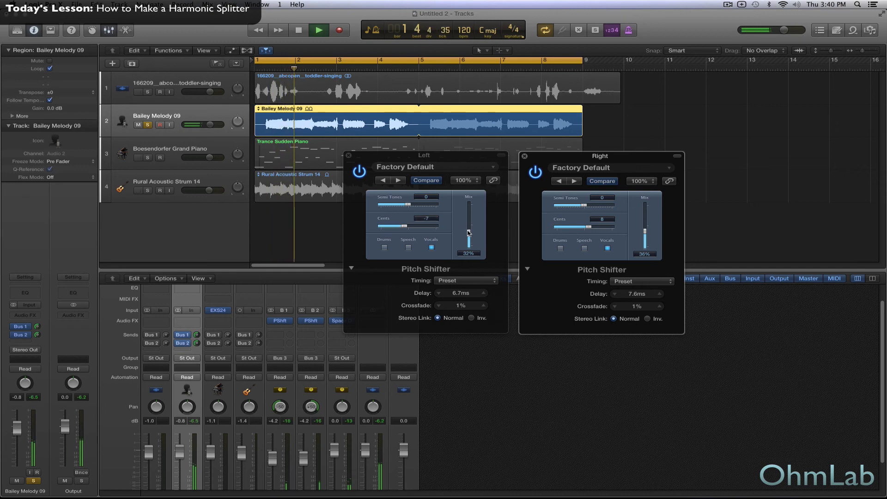
# Step: Set the Left Pitch Shifter's Mix to 34% while Bailey Melody 09 plays, and stop playback
pyautogui.moveTo(469, 232); pyautogui.dragTo(469, 231)
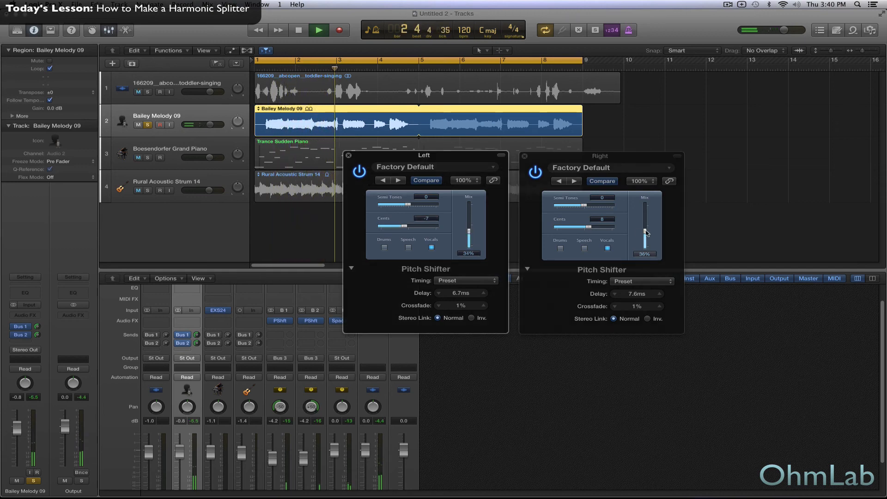
pyautogui.click(646, 232)
pyautogui.press('space')
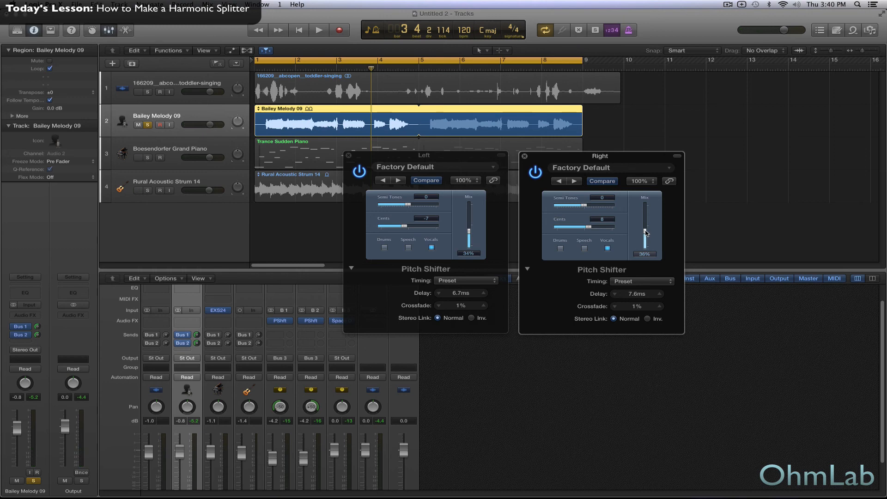
# Step: Close both the Left and Right Pitch Shifter windows
pyautogui.click(473, 167)
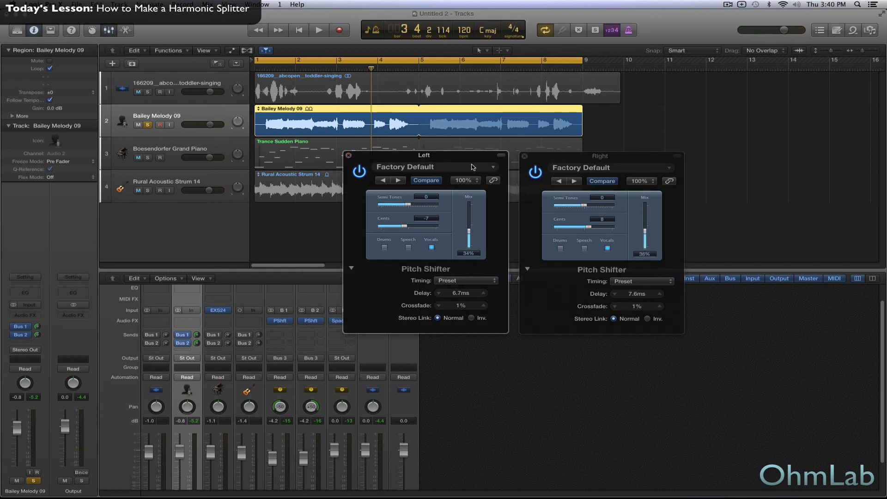
pyautogui.click(526, 158)
pyautogui.click(348, 155)
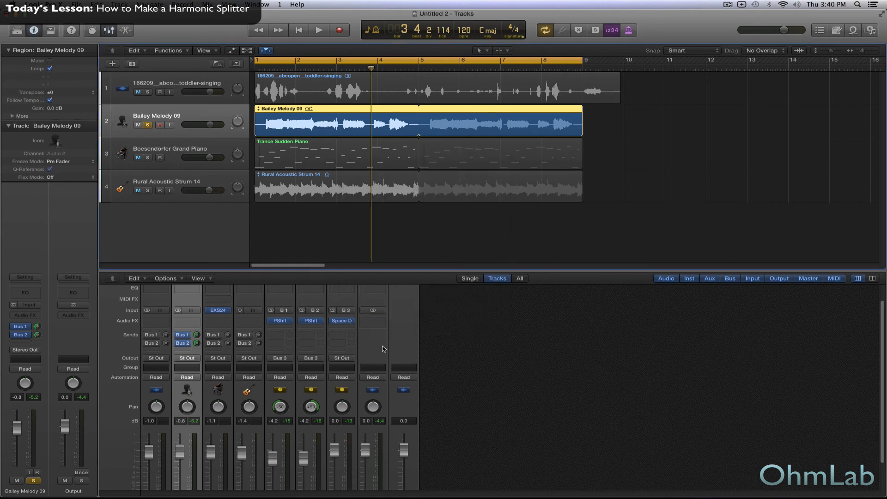
# Step: Select the Left and Right aux channel strips together, followed by the Sum channel strip on its own
pyautogui.scroll(-3, 372, 443)
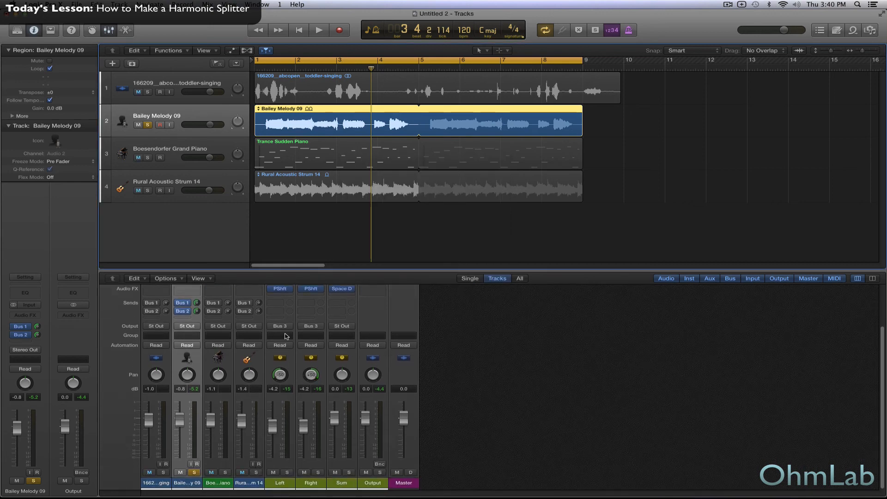
pyautogui.moveTo(278, 484); pyautogui.dragTo(308, 485)
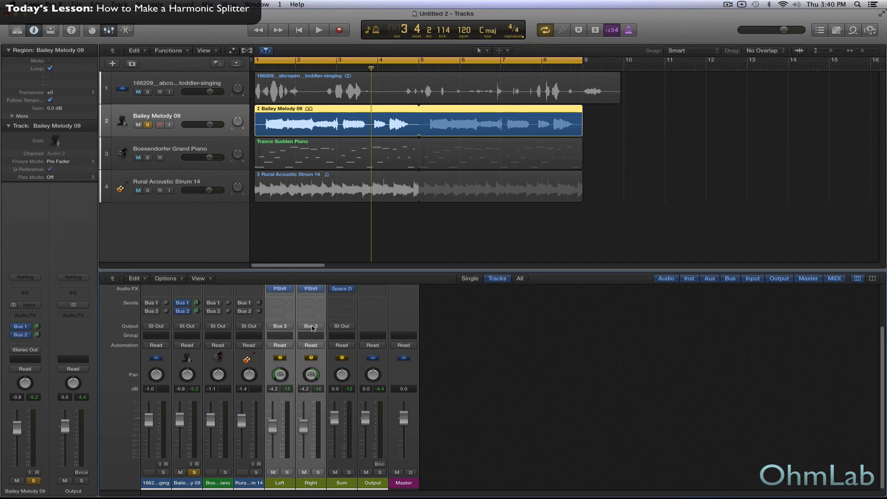
pyautogui.click(344, 485)
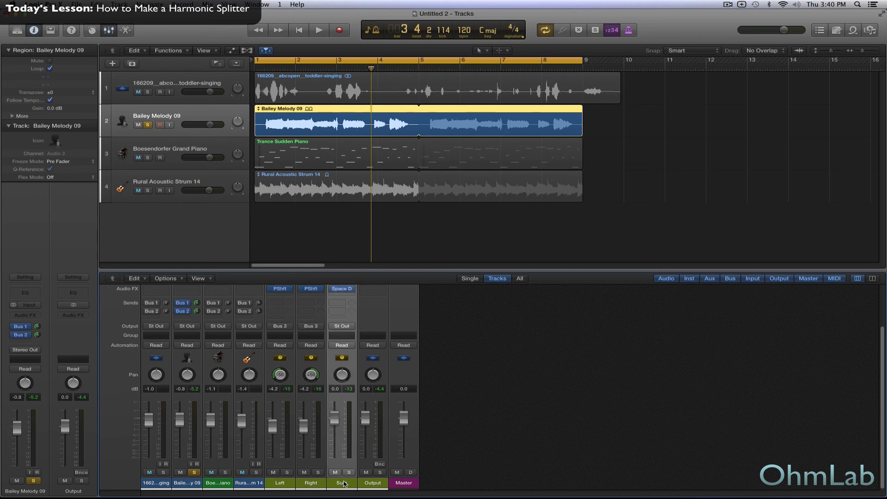
# Step: Bring the Sum aux's Space Designer insert into view, and briefly play and stop the soloed Bailey Melody 09
pyautogui.scroll(3, 343, 439)
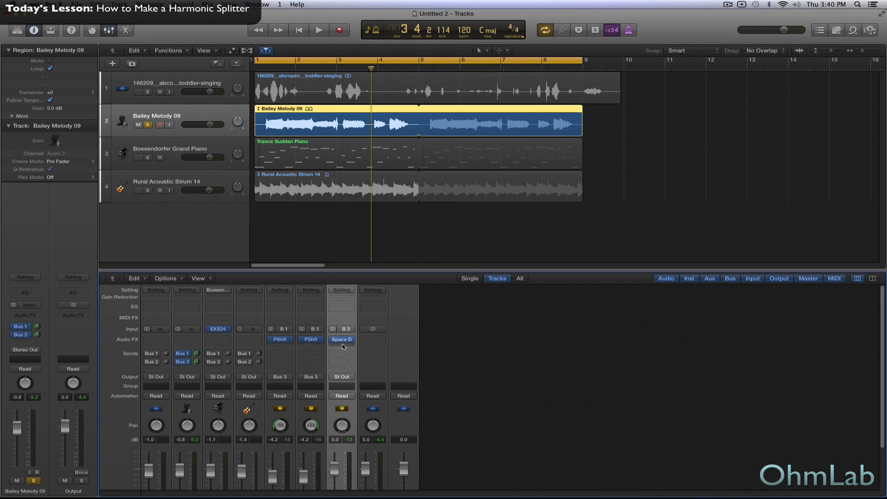
pyautogui.moveTo(343, 341)
pyautogui.press('space')
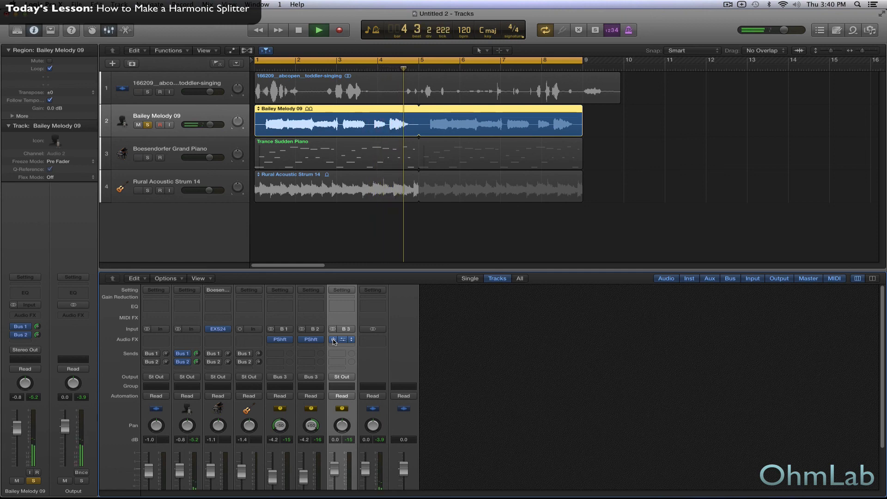
pyautogui.press('space')
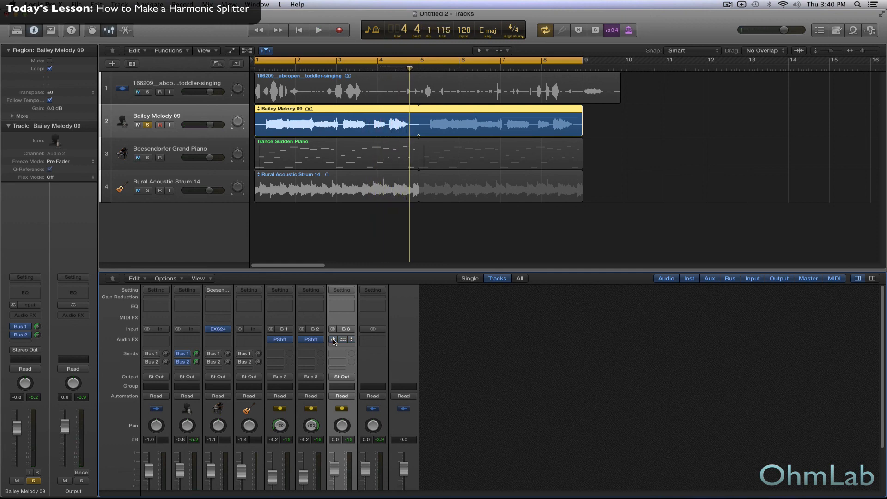
pyautogui.scroll(-3, 395, 379)
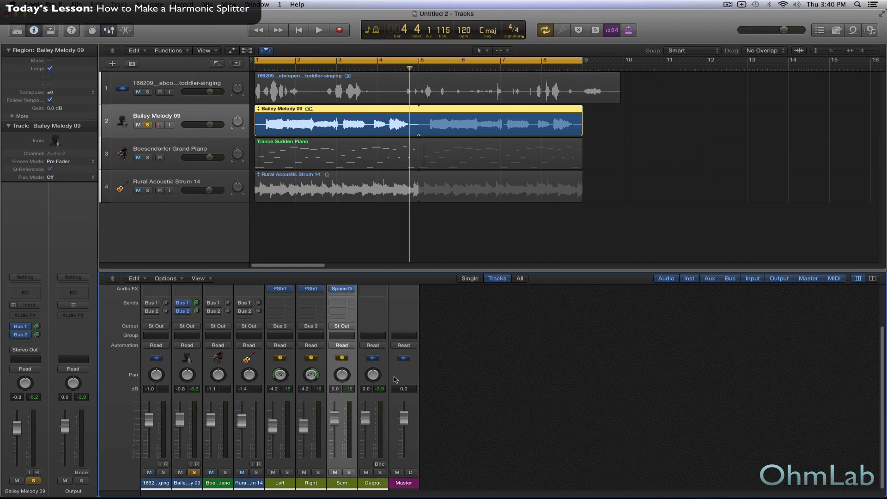
pyautogui.scroll(3, 395, 379)
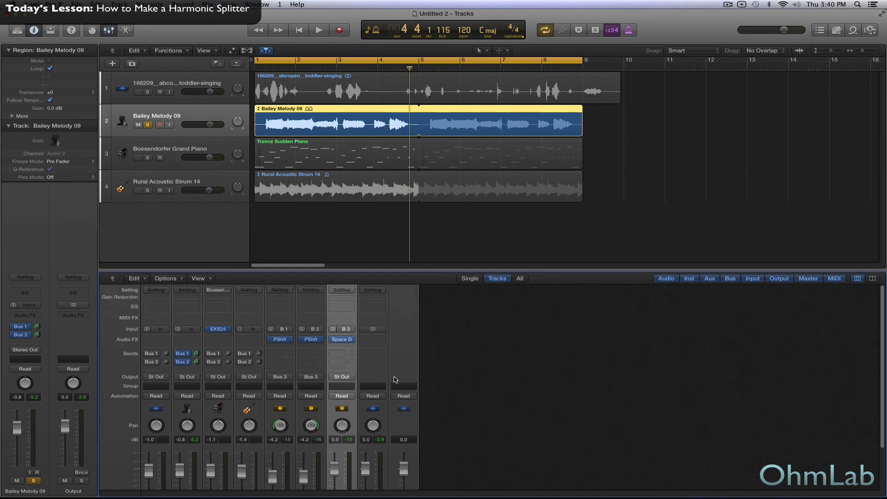